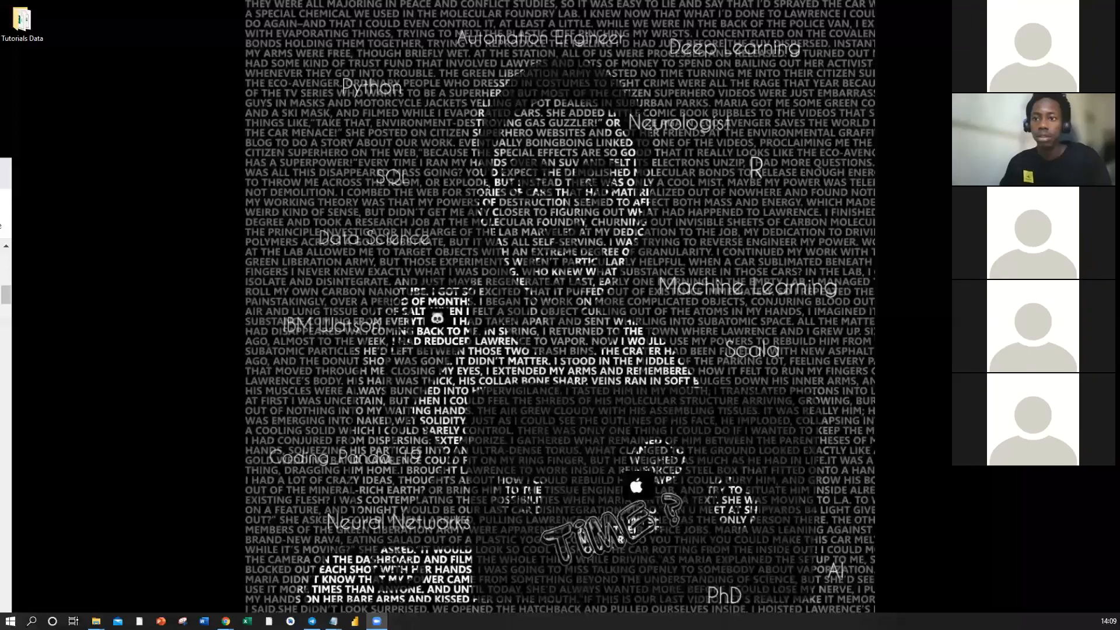
- Switch to Chrome and search the web for "download power bi desktop"
{"action": "key", "text": "alt+Tab"}
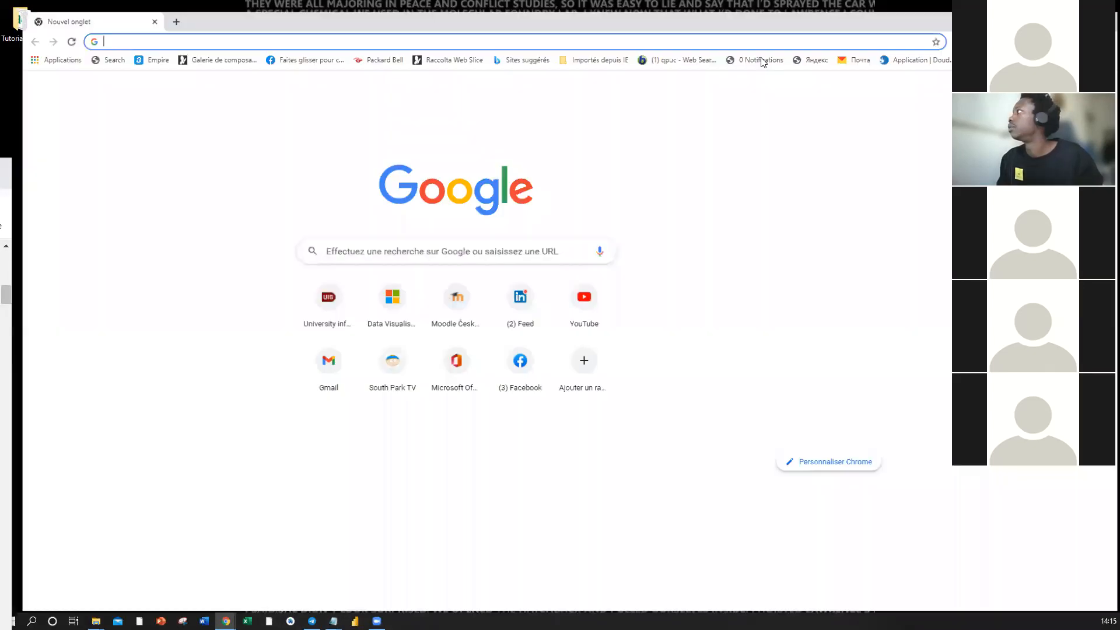
{"action": "left_click", "coordinate": [860, 35]}
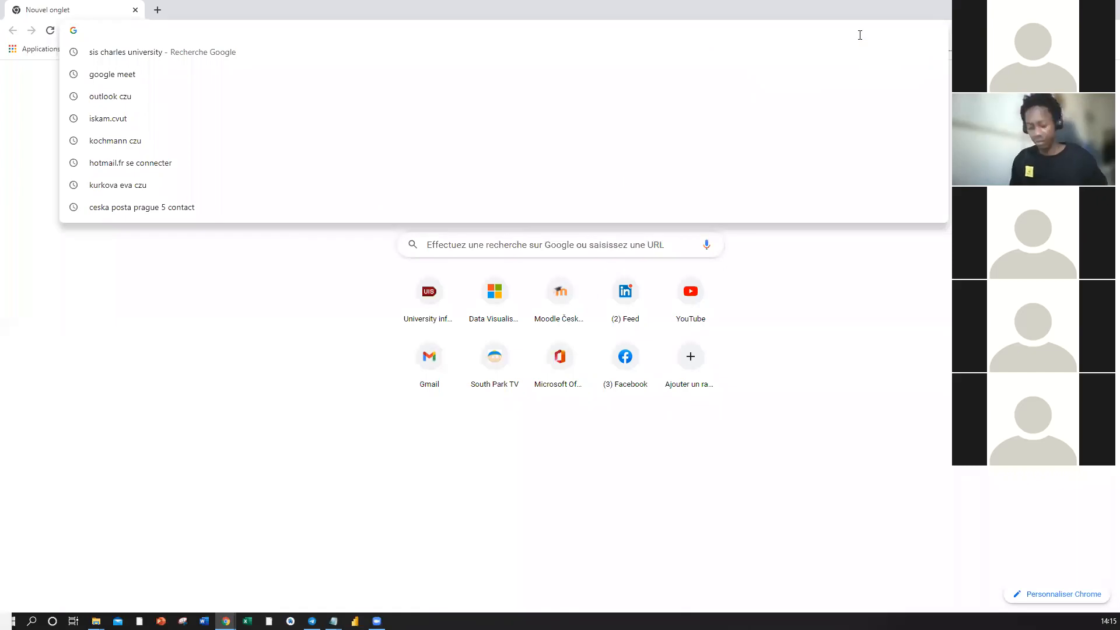
{"action": "type", "text": "do"}
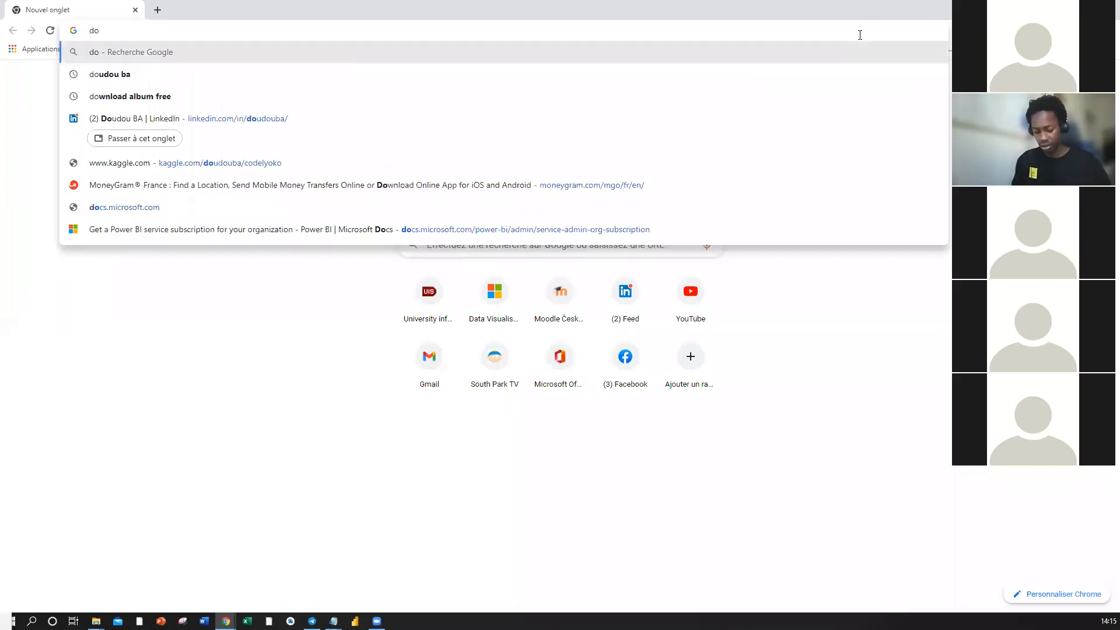
{"action": "type", "text": "wnload"}
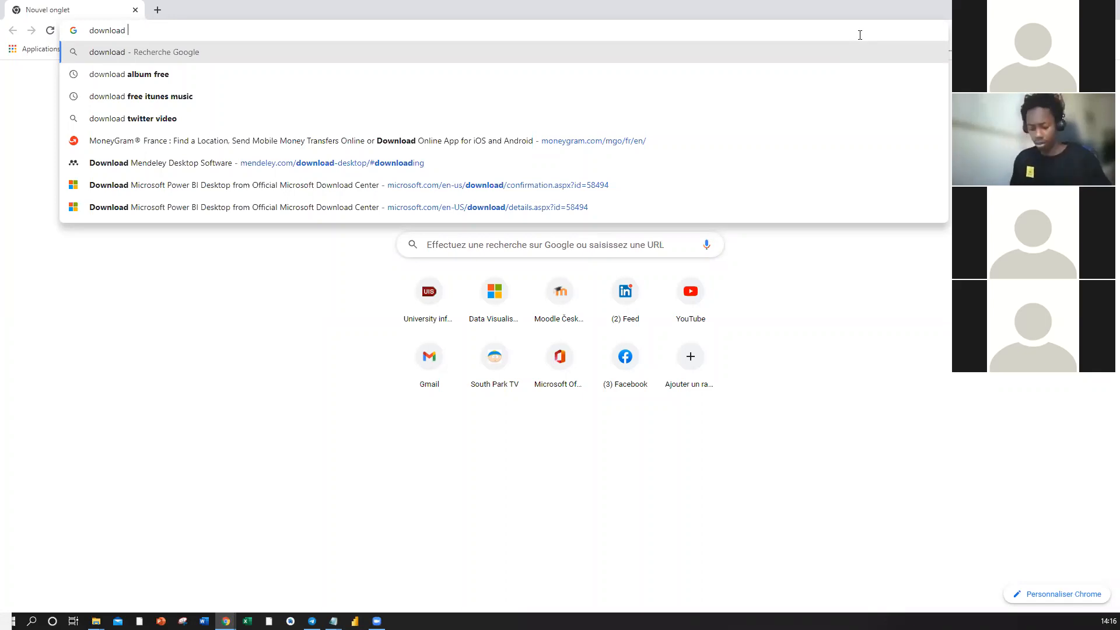
{"action": "type", "text": "power bi"}
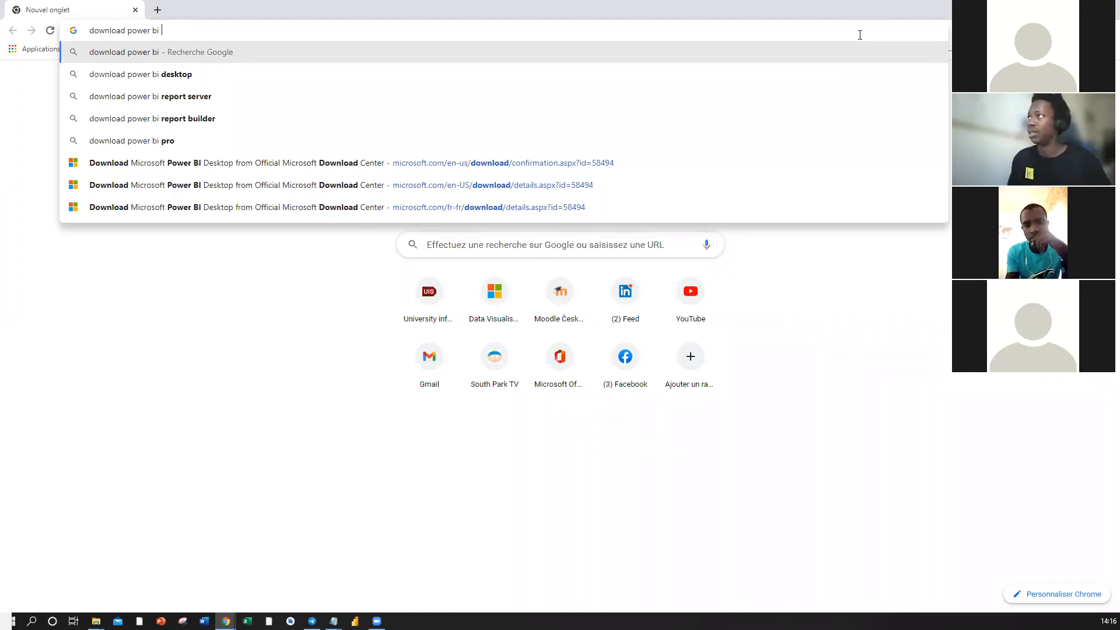
{"action": "key", "text": "Down"}
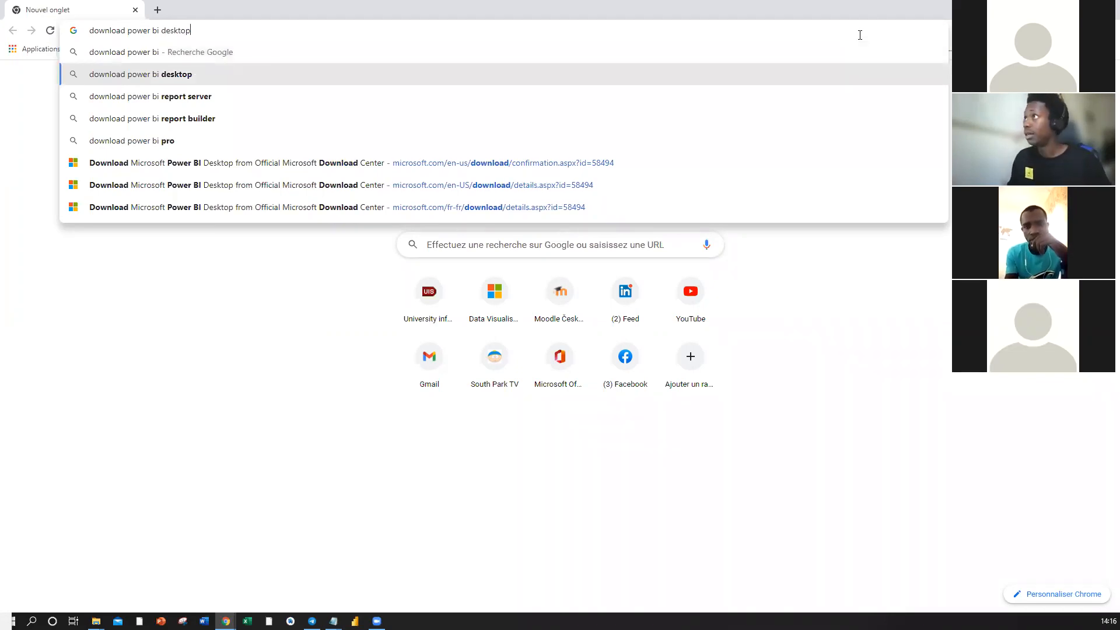
{"action": "key", "text": "Down"}
{"action": "key", "text": "Up"}
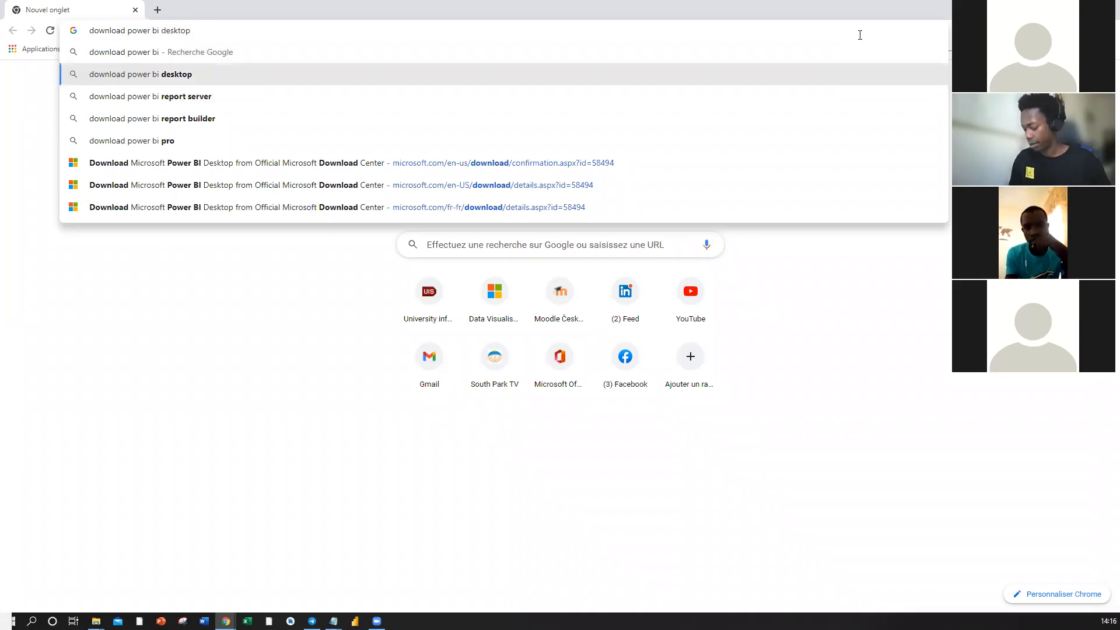
{"action": "key", "text": "Return"}
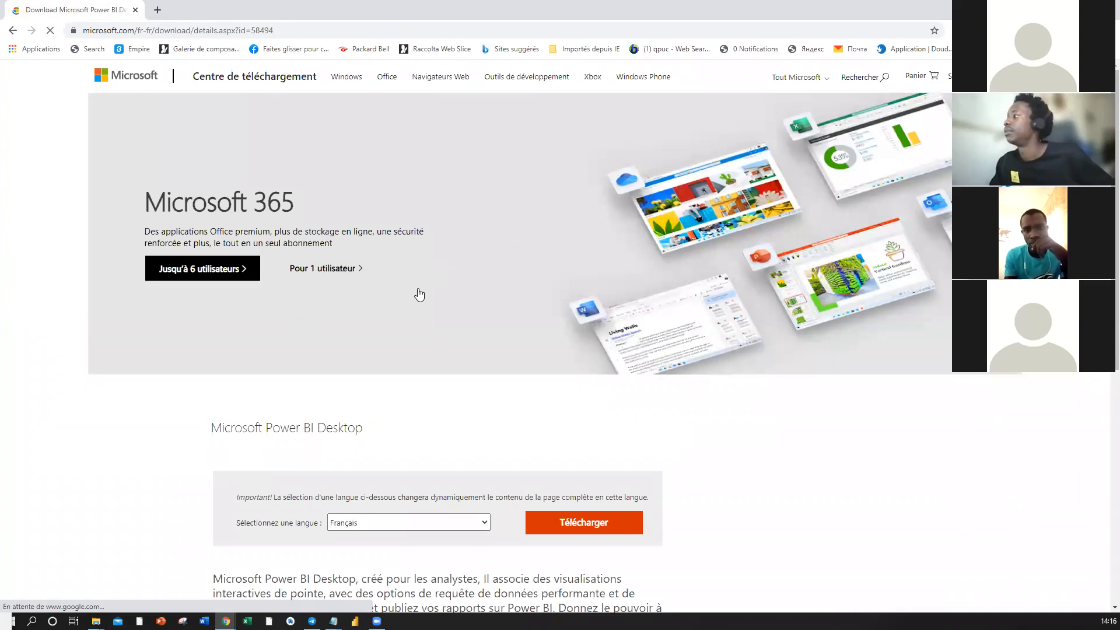
- Look through the language choices offered for the Microsoft Power BI Desktop download, keeping Français
{"action": "scroll", "coordinate": [419, 295], "scroll_direction": "down", "scroll_amount": 5}
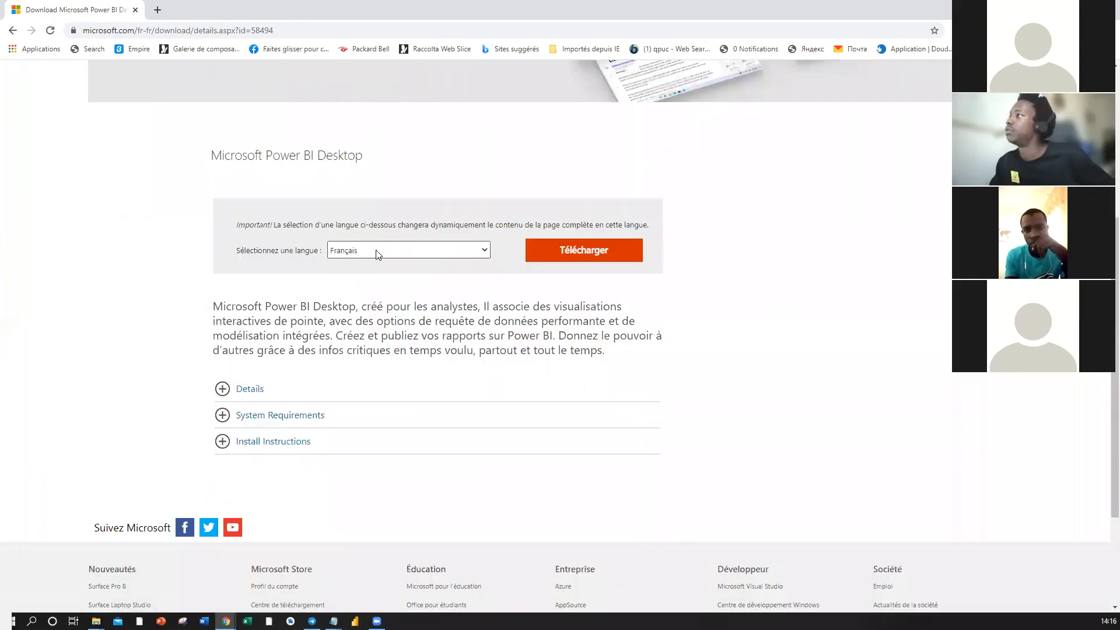
{"action": "left_click", "coordinate": [342, 253]}
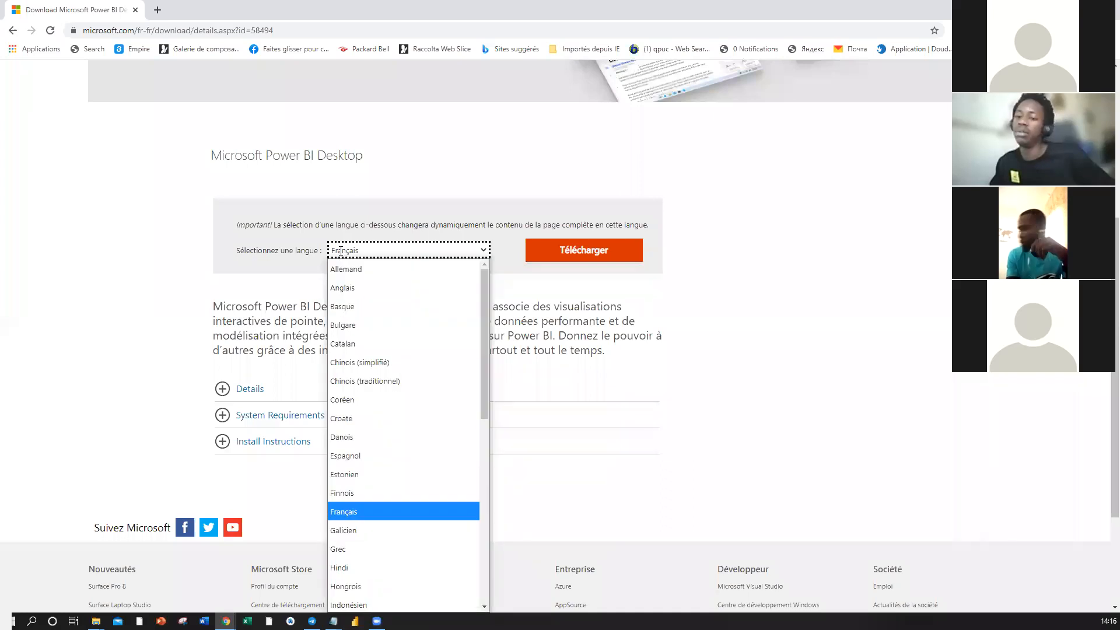
{"action": "left_click", "coordinate": [209, 265]}
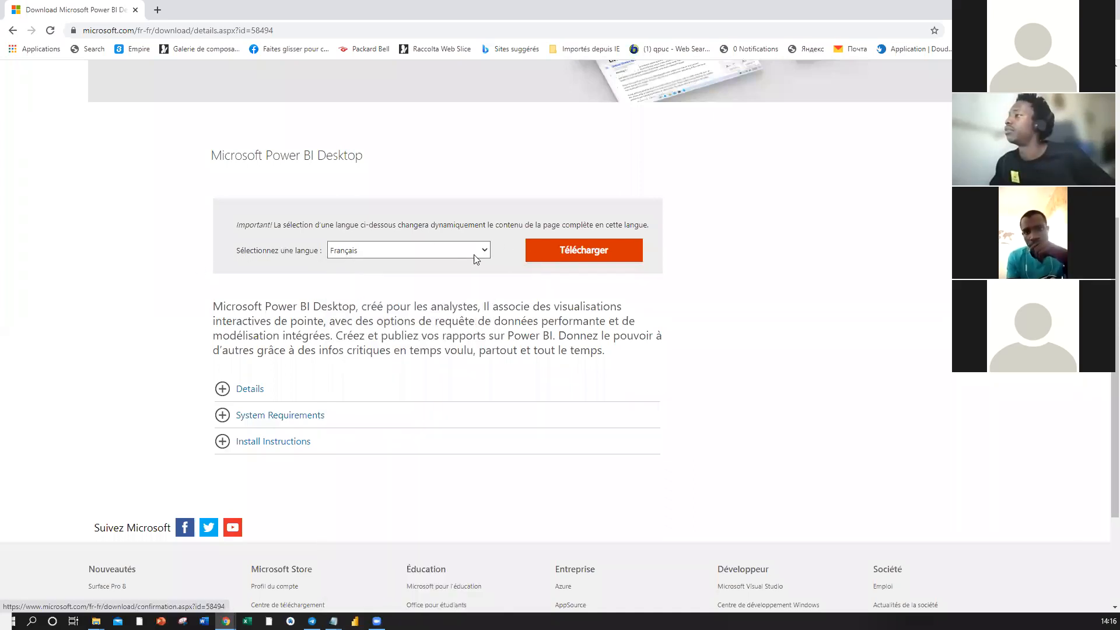
- Open the download choices, tick PBIDesktopSetup_x64.exe, and dismiss the chooser without downloading
{"action": "left_click", "coordinate": [592, 250]}
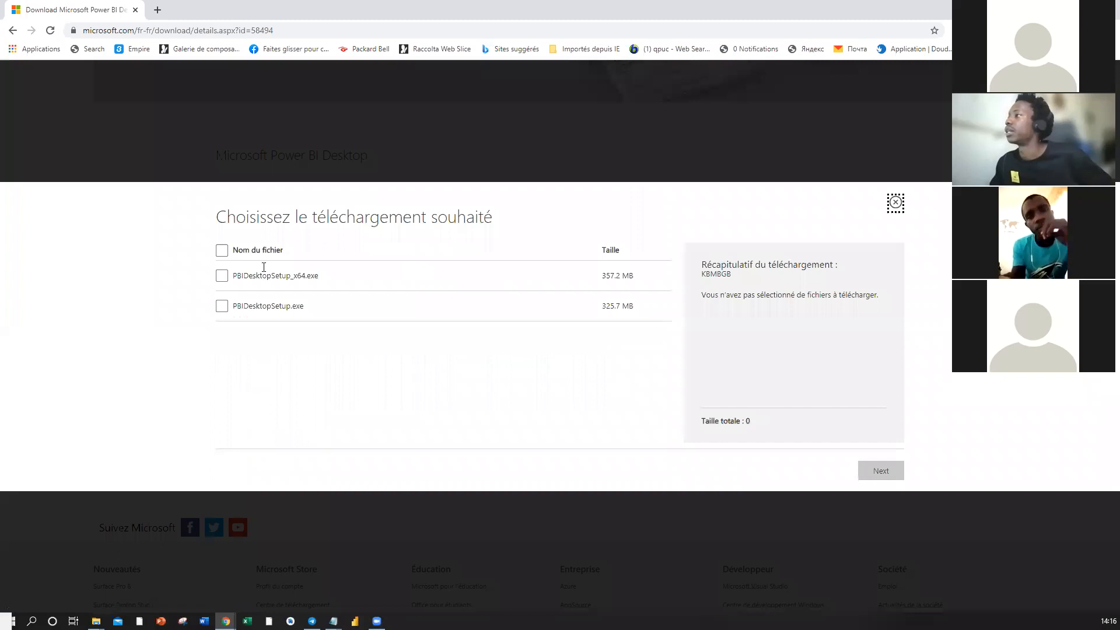
{"action": "left_click_drag", "start_coordinate": [291, 275], "coordinate": [324, 305]}
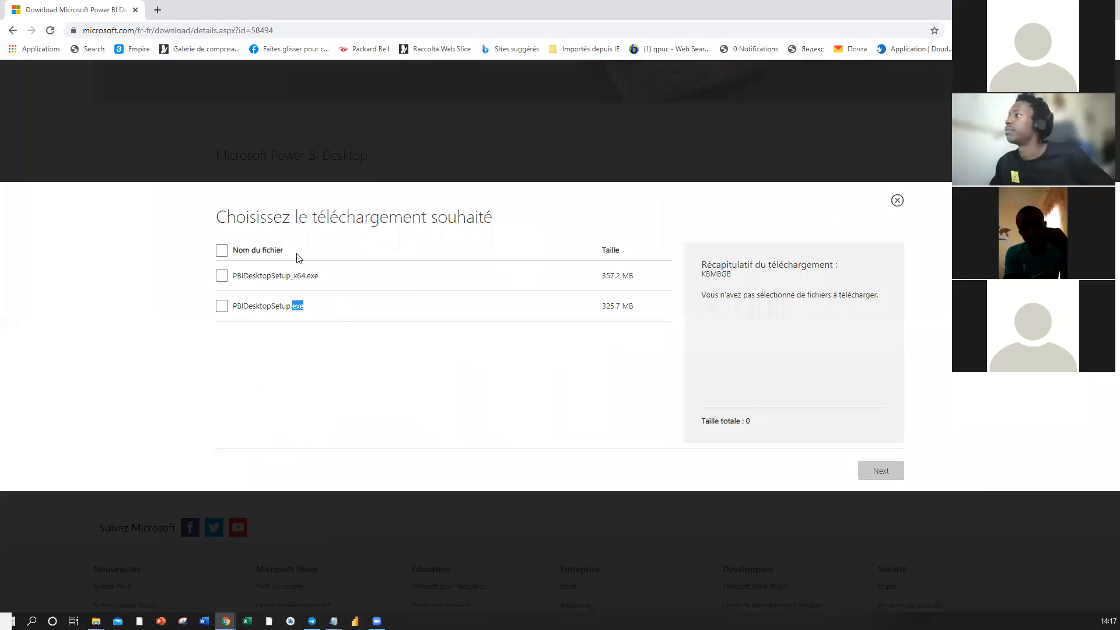
{"action": "left_click", "coordinate": [265, 273]}
{"action": "left_click", "coordinate": [222, 276]}
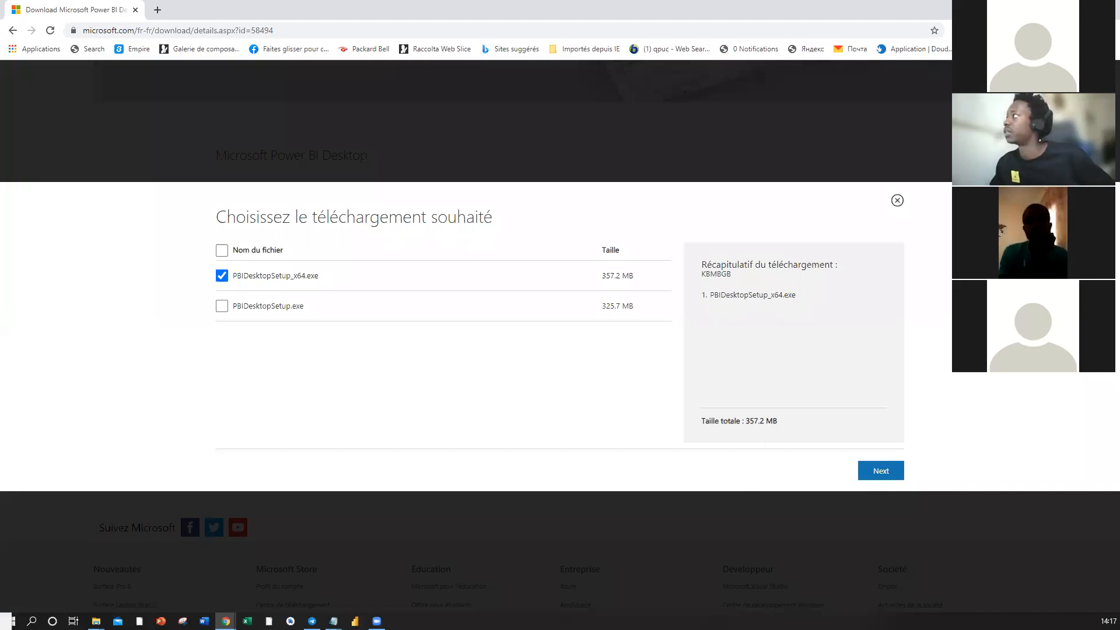
{"action": "key", "text": "Escape"}
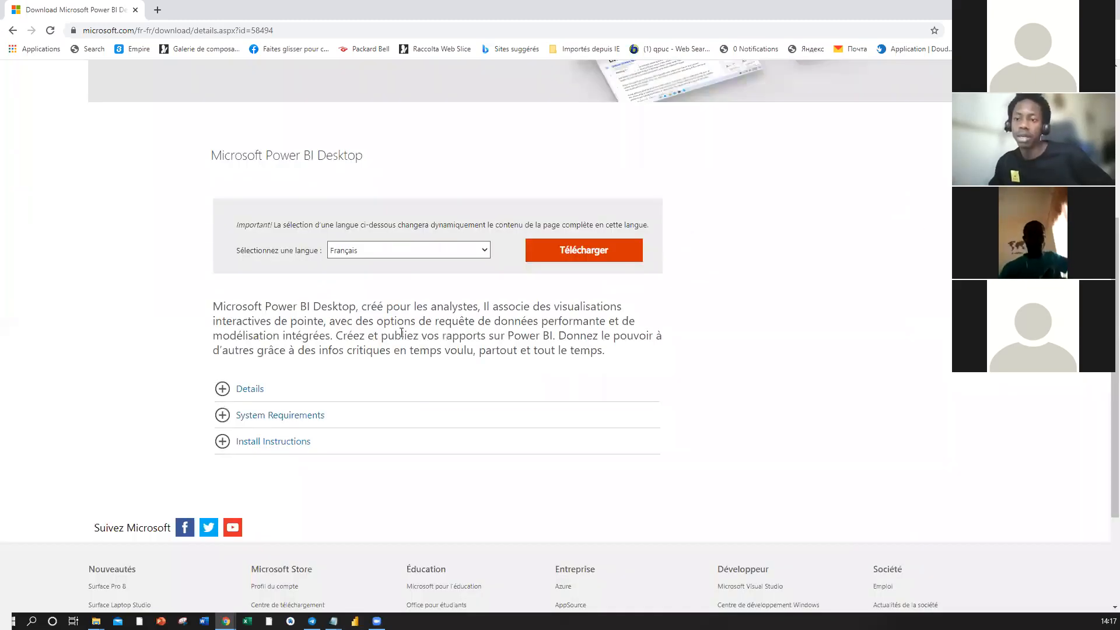
- Copy the web address of the Power BI Desktop download page
{"action": "left_click", "coordinate": [197, 31]}
{"action": "right_click", "coordinate": [198, 31]}
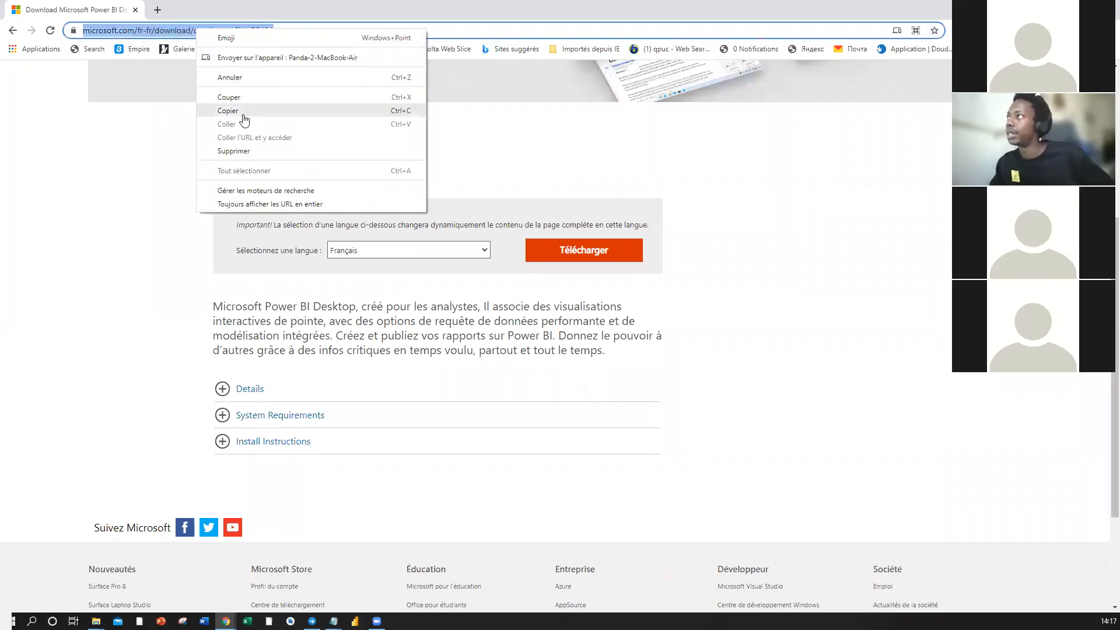
{"action": "left_click", "coordinate": [242, 112]}
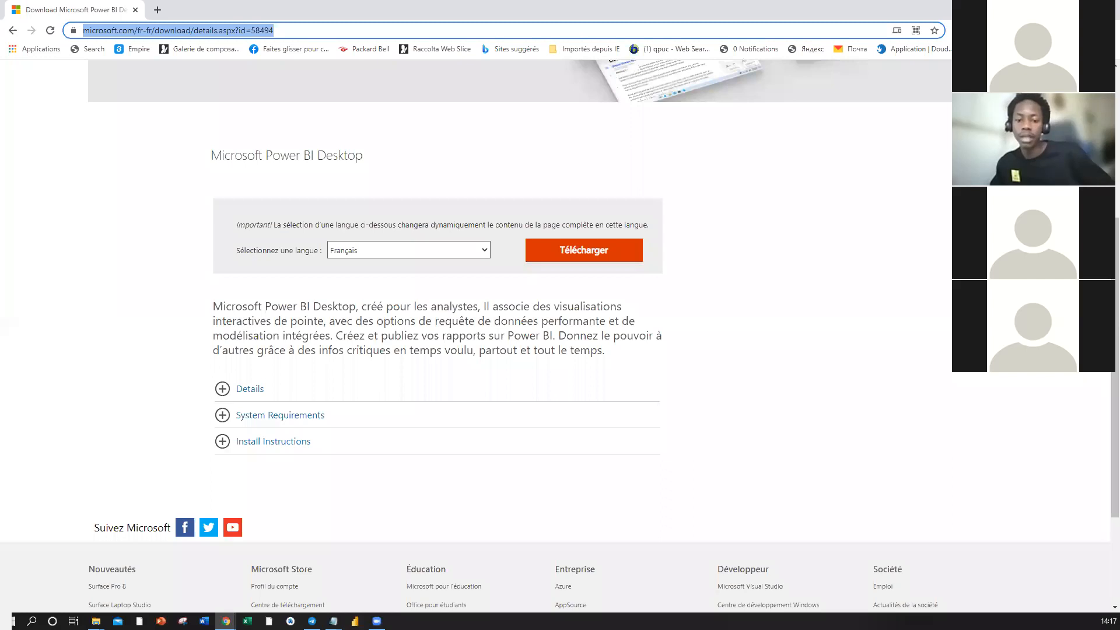
- Switch to Power BI Desktop as it starts and clear the browser window off the desktop
{"action": "key", "text": "alt+Tab"}
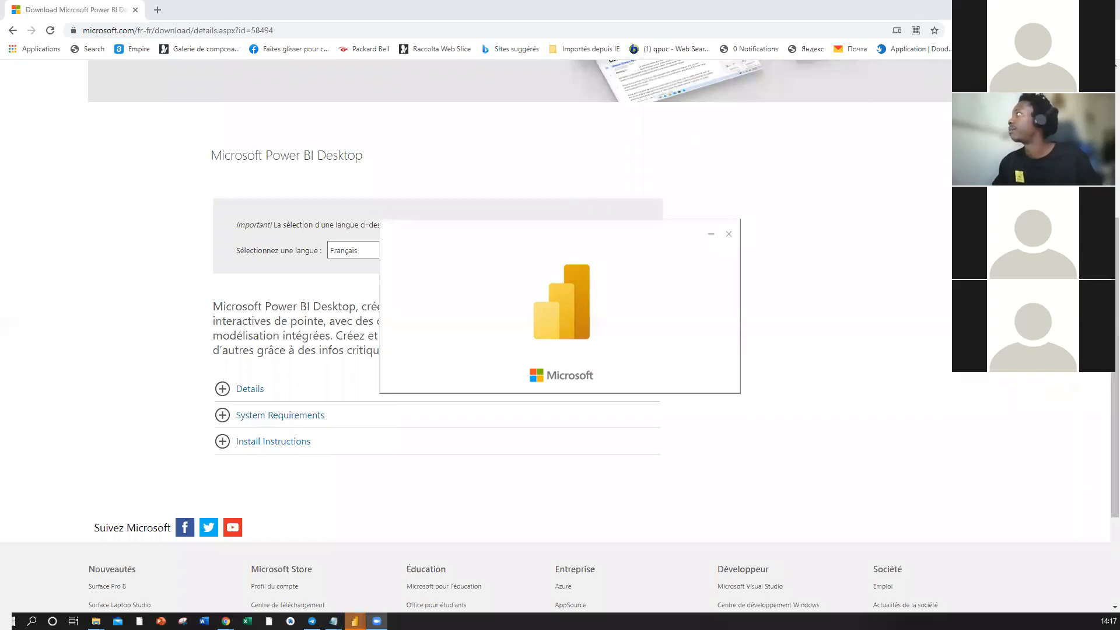
{"action": "left_click", "coordinate": [652, 219]}
{"action": "left_click", "coordinate": [1053, 8]}
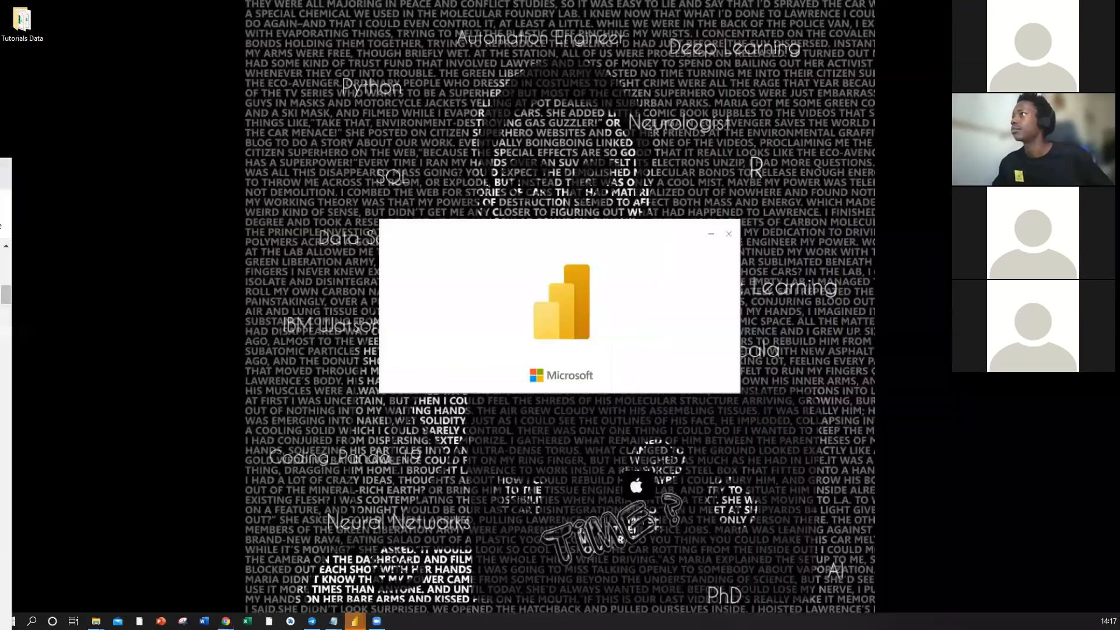
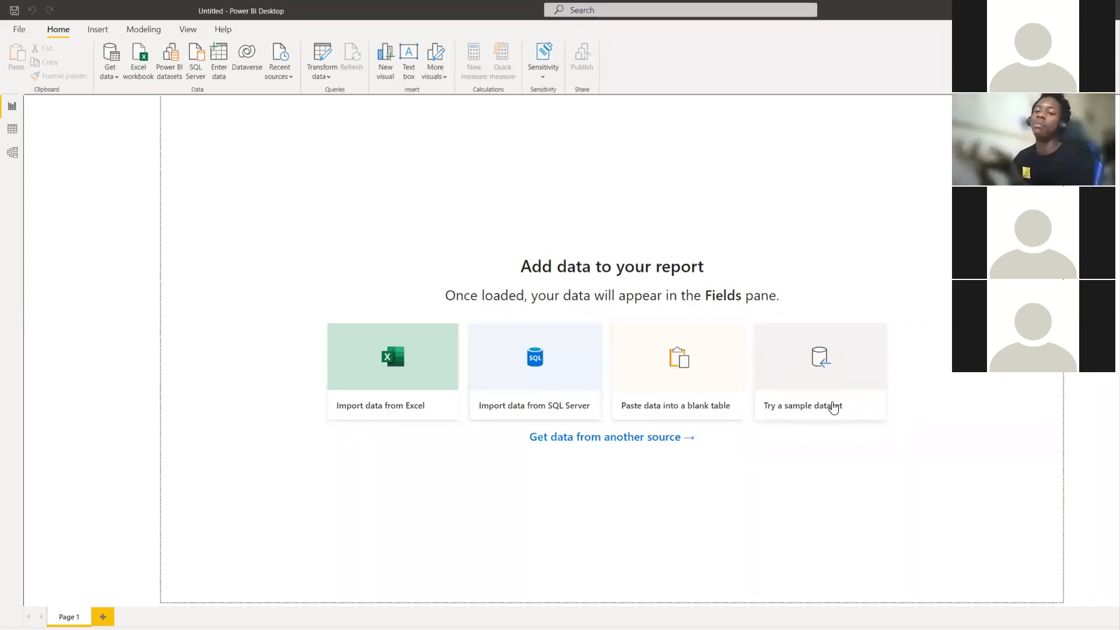
- Choose to try a sample dataset and load the sample data for experimenting on your own
{"action": "left_click", "coordinate": [821, 374]}
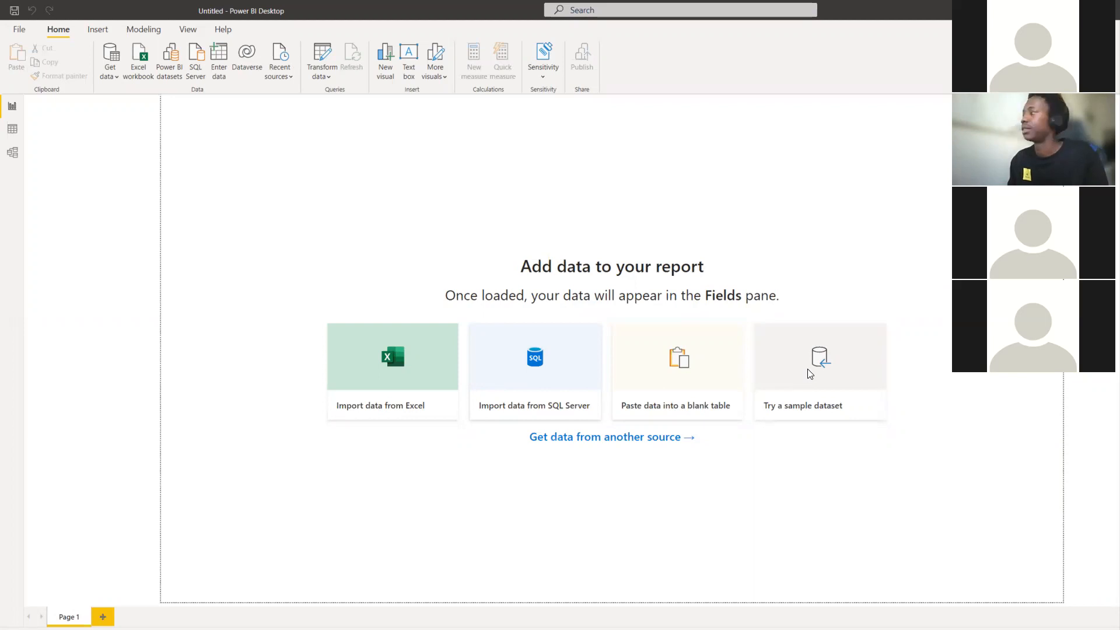
{"action": "left_click", "coordinate": [833, 337]}
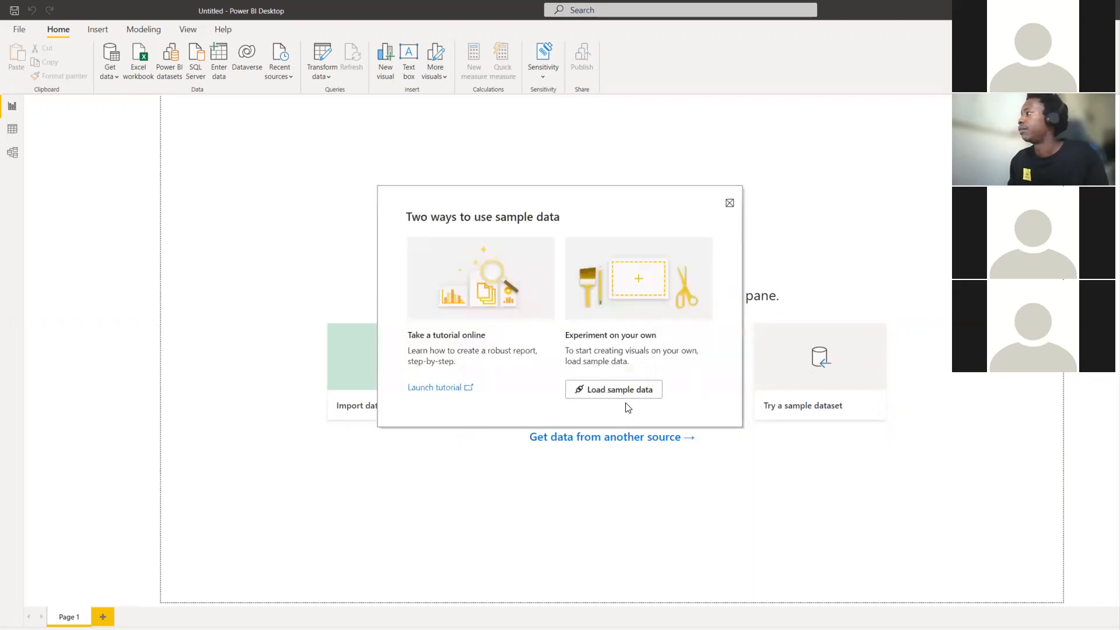
{"action": "left_click", "coordinate": [644, 389]}
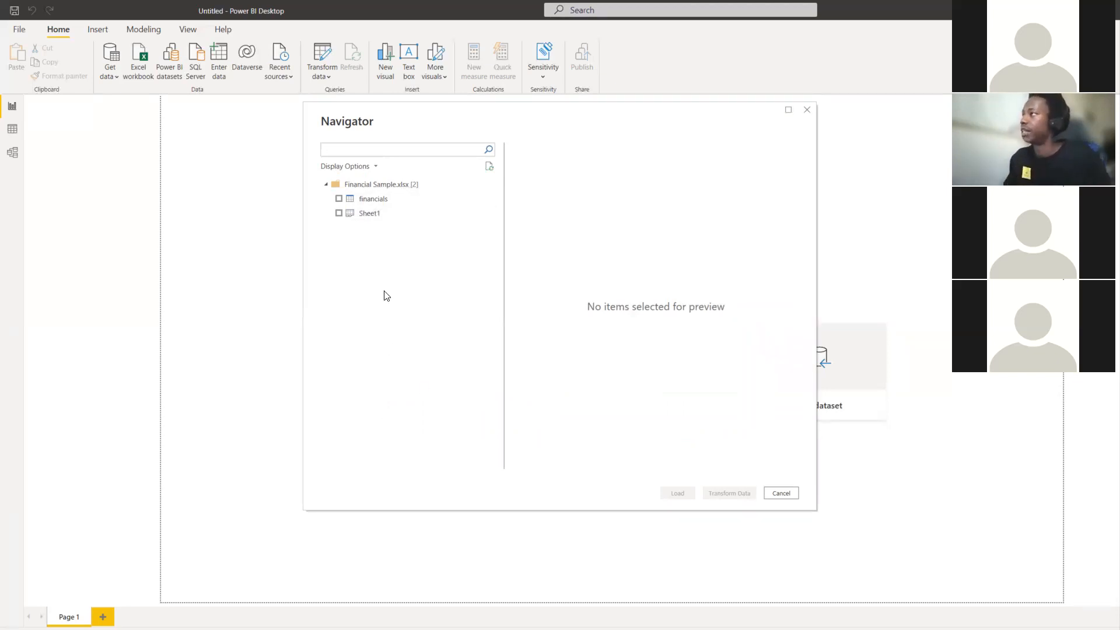
- Preview the financials table and Sheet1 of Financial Sample.xlsx to compare their contents
{"action": "left_click", "coordinate": [364, 201]}
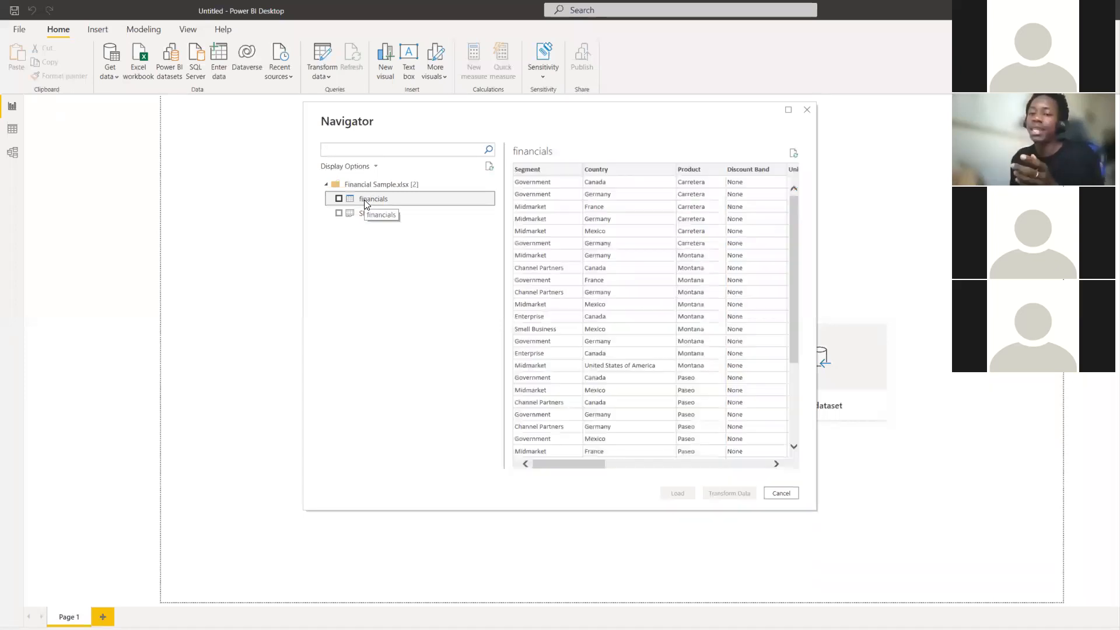
{"action": "scroll", "coordinate": [597, 304], "scroll_direction": "down", "scroll_amount": 3}
{"action": "scroll", "coordinate": [596, 305], "scroll_direction": "up", "scroll_amount": 3}
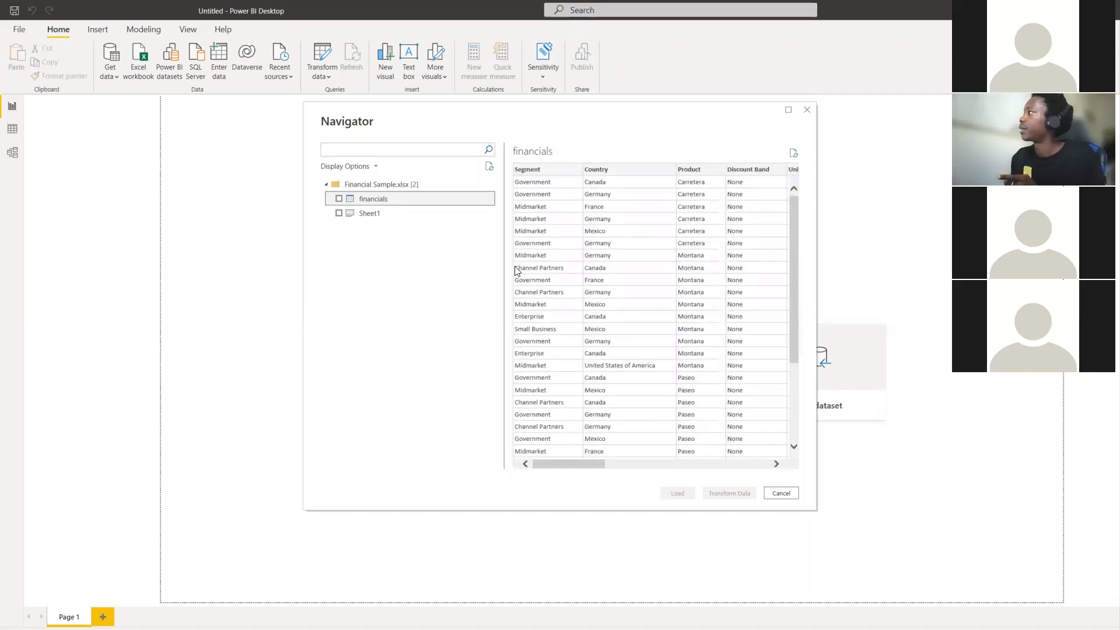
{"action": "left_click", "coordinate": [413, 215]}
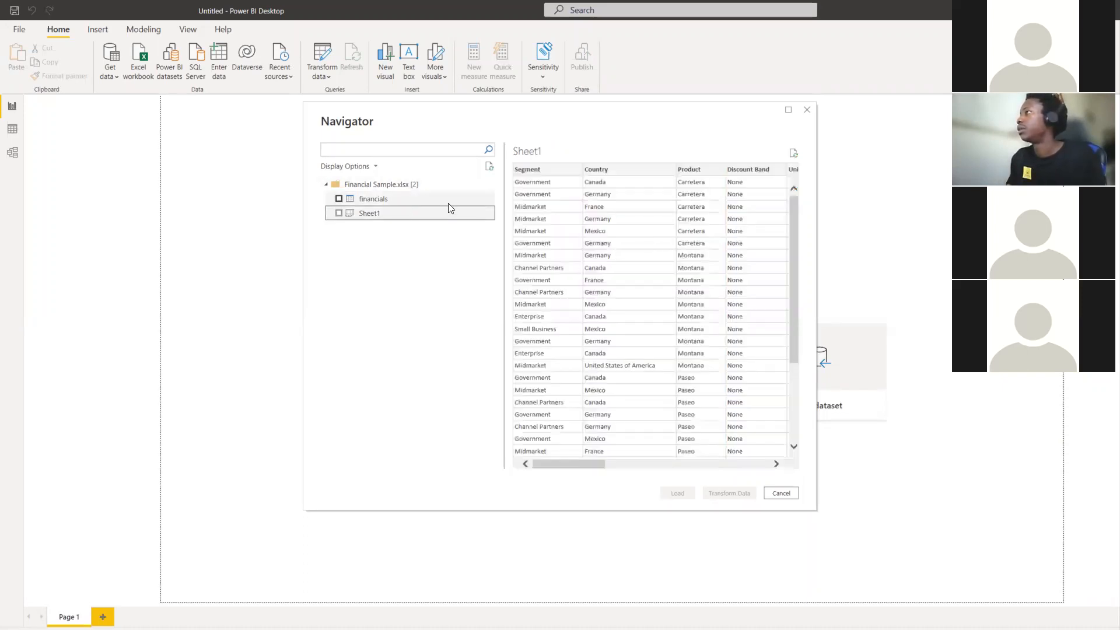
{"action": "left_click", "coordinate": [428, 202]}
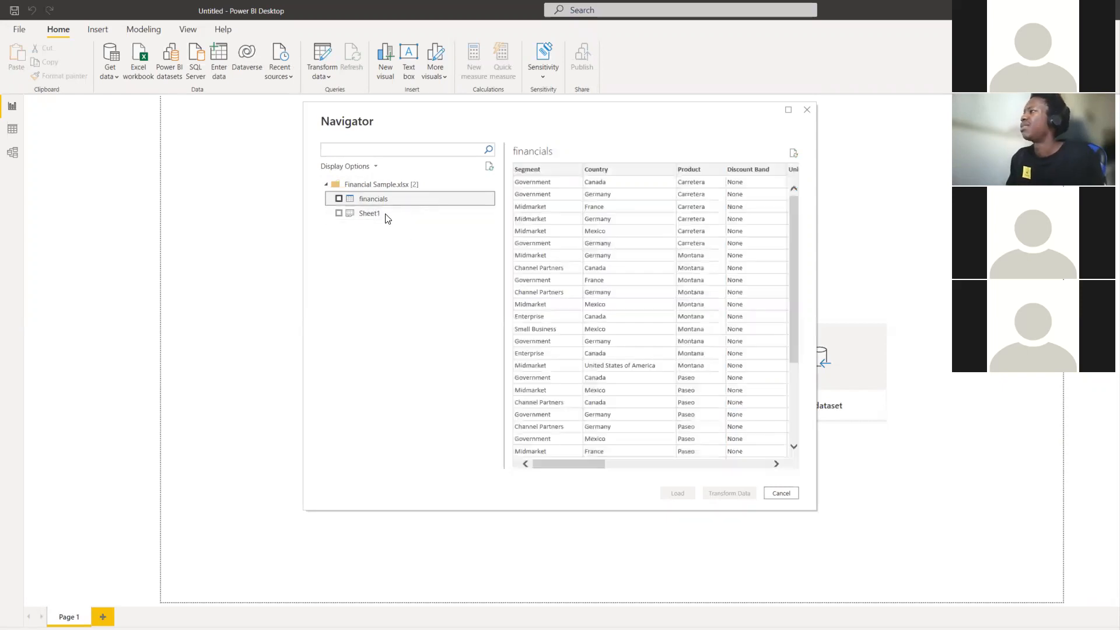
- Load the financials table into the report and refit the window so the side panes are accessible
{"action": "left_click", "coordinate": [339, 200]}
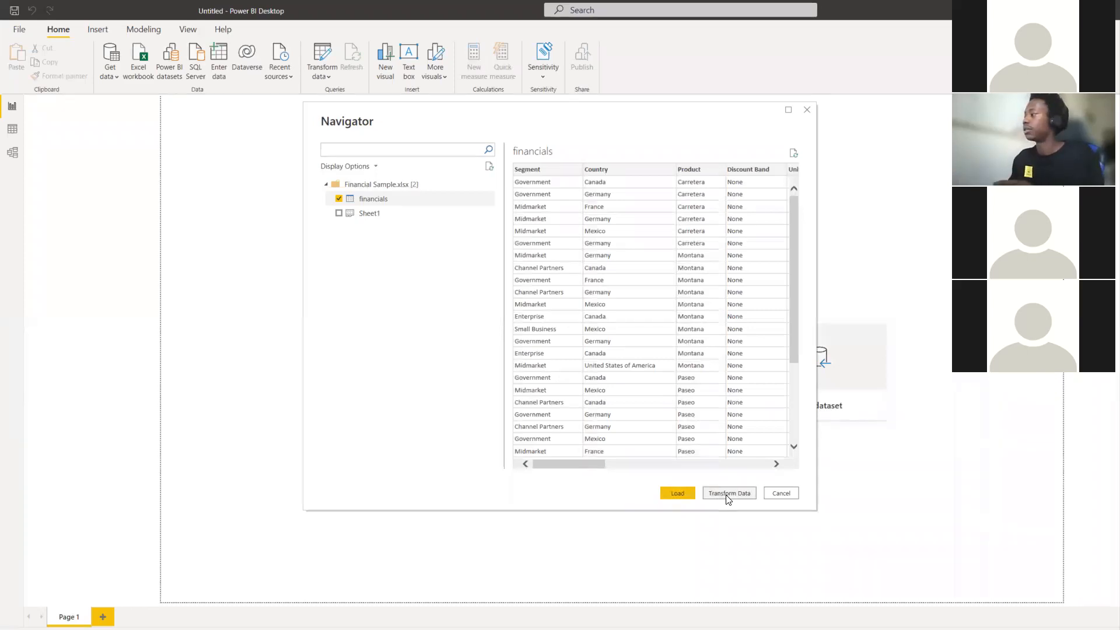
{"action": "left_click", "coordinate": [679, 494]}
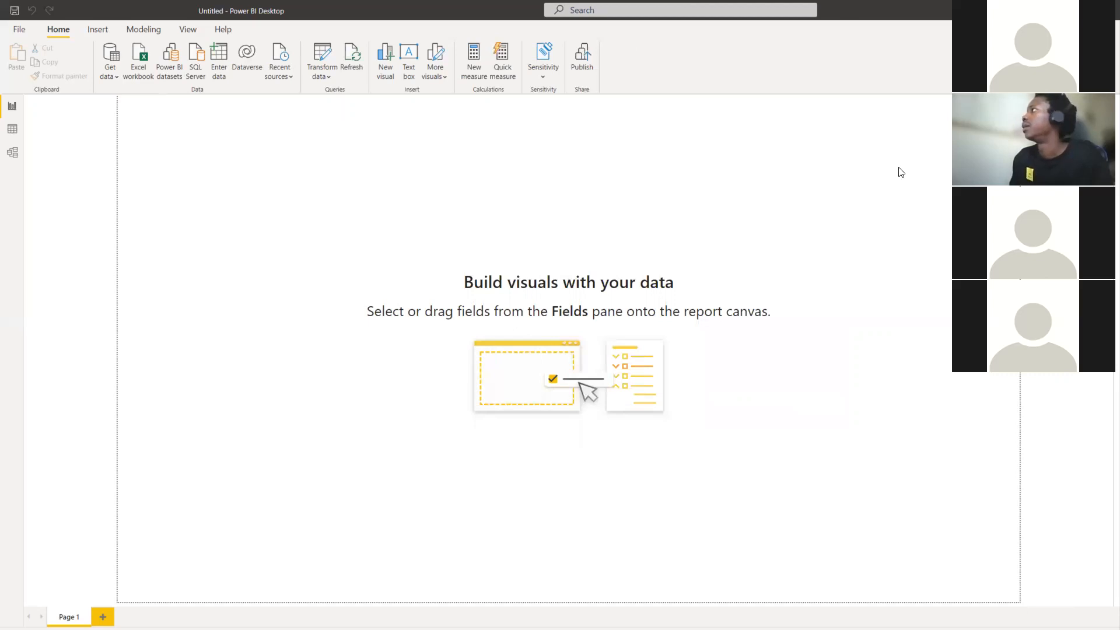
{"action": "double_click", "coordinate": [992, 10]}
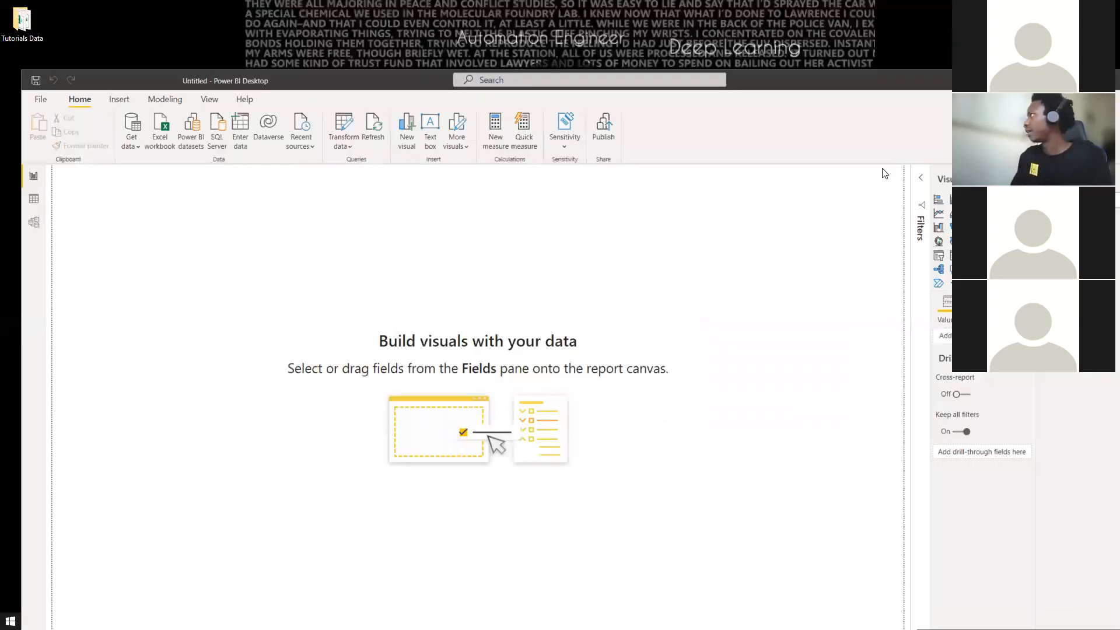
{"action": "double_click", "coordinate": [992, 80]}
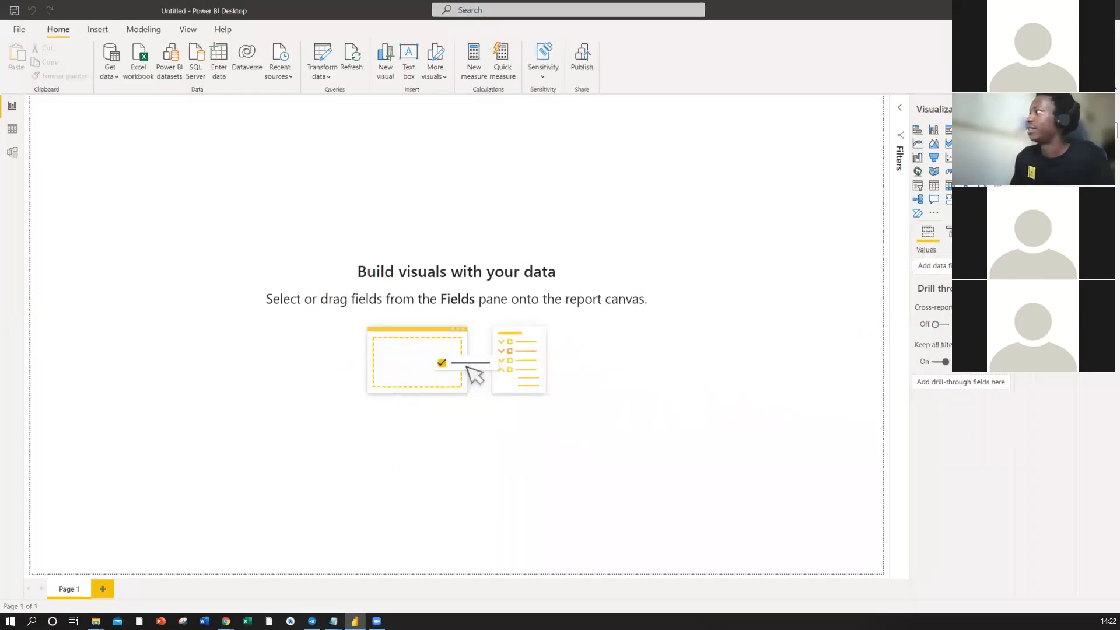
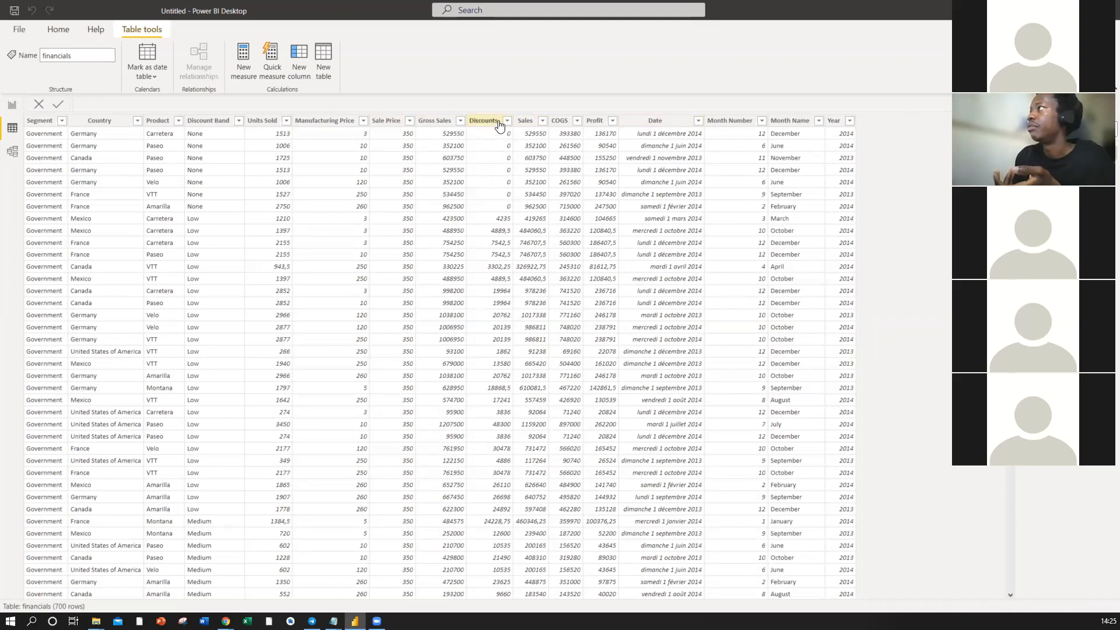
- Inspect the sort and filter options of the Segment column, close them, and select the financials table
{"action": "left_click", "coordinate": [60, 123]}
{"action": "left_click", "coordinate": [61, 122]}
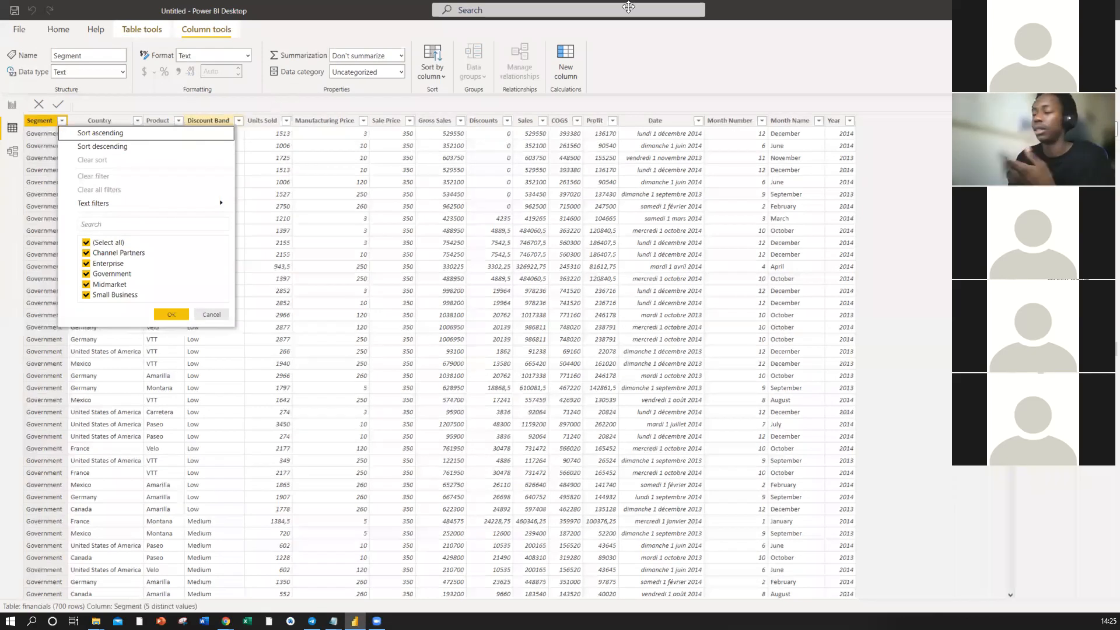
{"action": "left_click", "coordinate": [304, 135]}
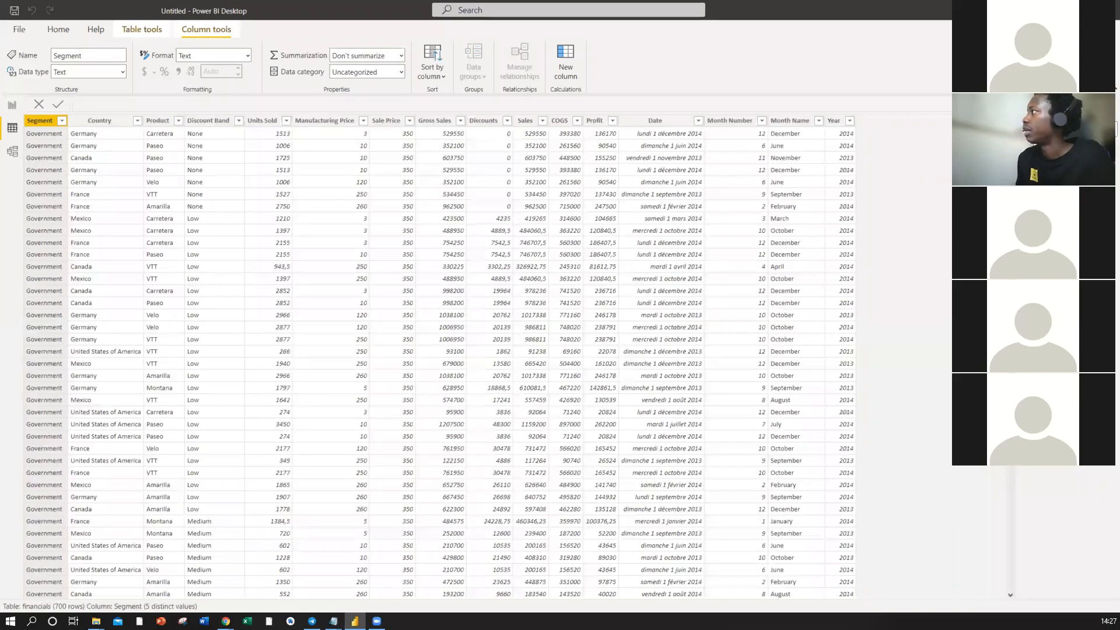
{"action": "left_click", "coordinate": [1050, 153]}
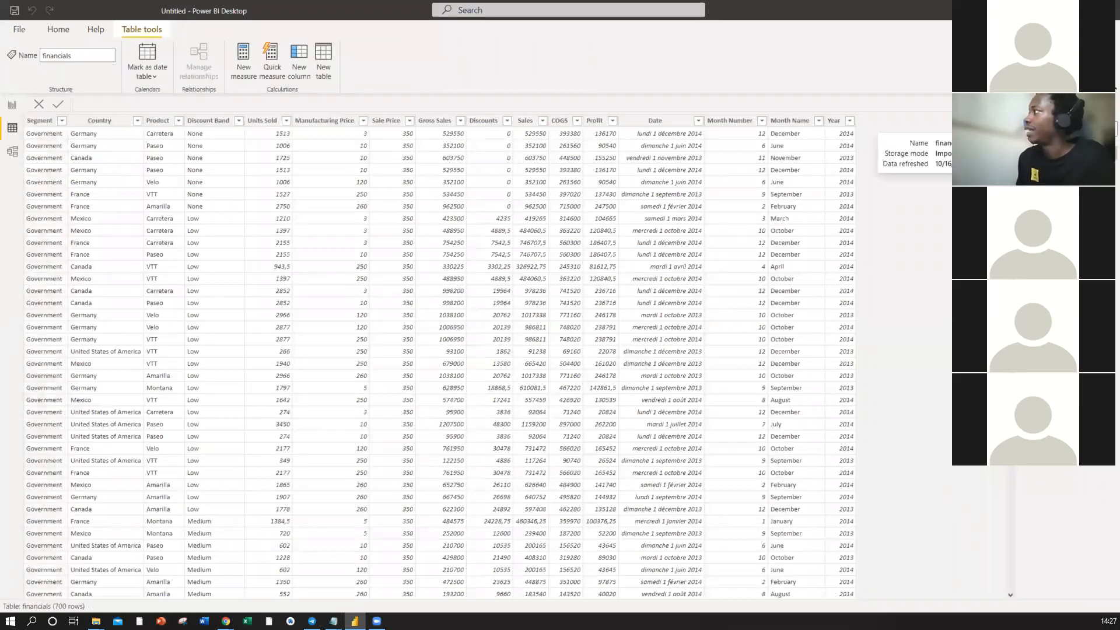
- Open the financials query for editing and review the result of each of its three applied steps, from the source to the type change
{"action": "right_click", "coordinate": [1050, 152]}
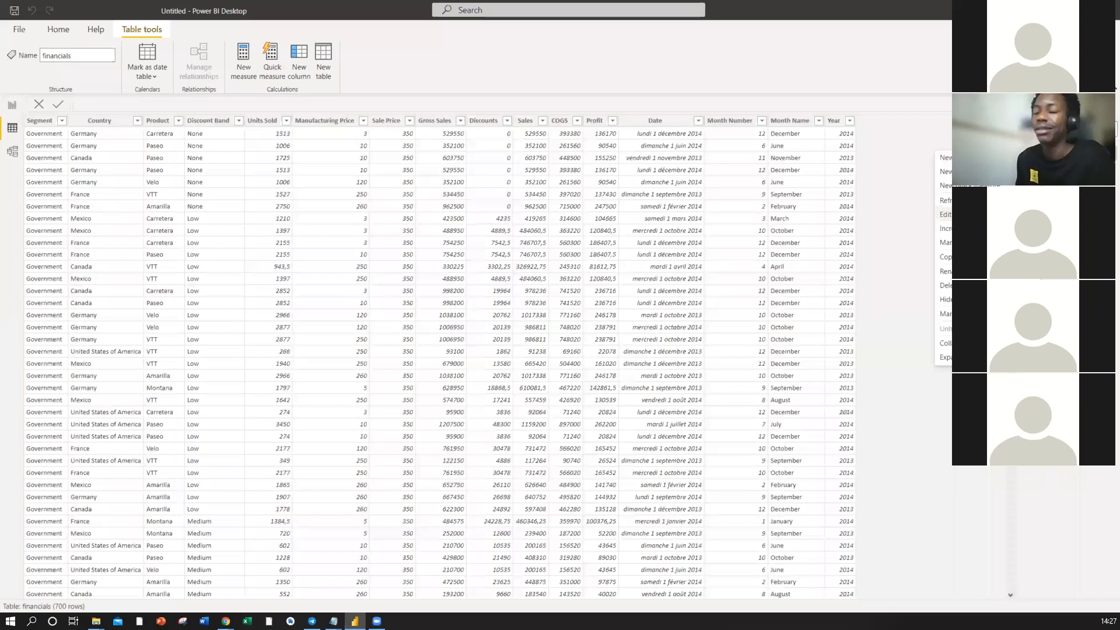
{"action": "left_click", "coordinate": [963, 215]}
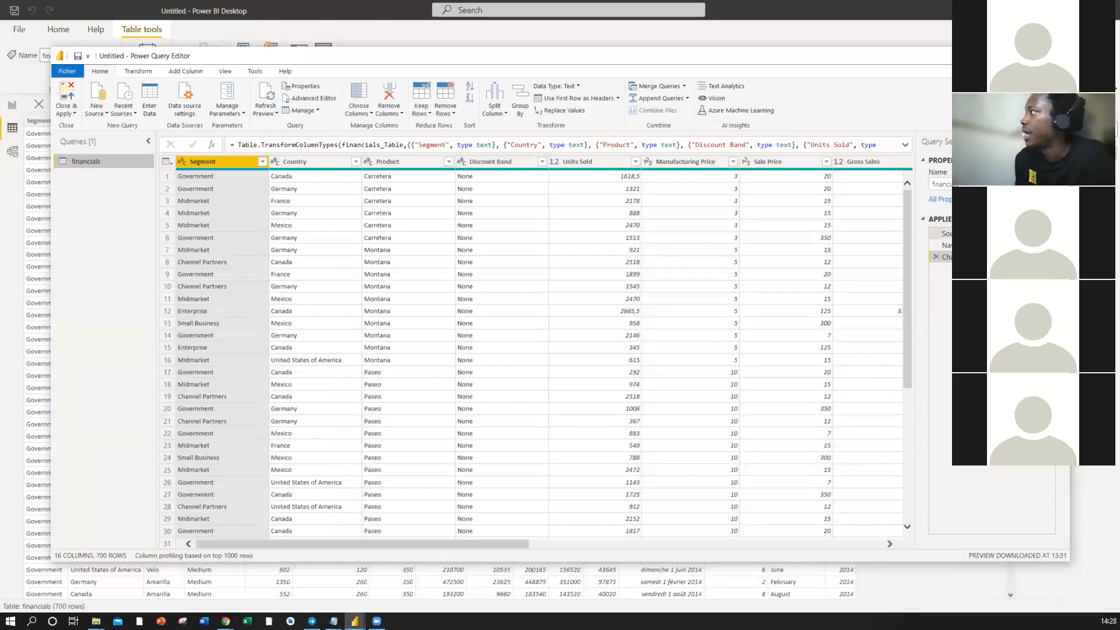
{"action": "left_click", "coordinate": [944, 234]}
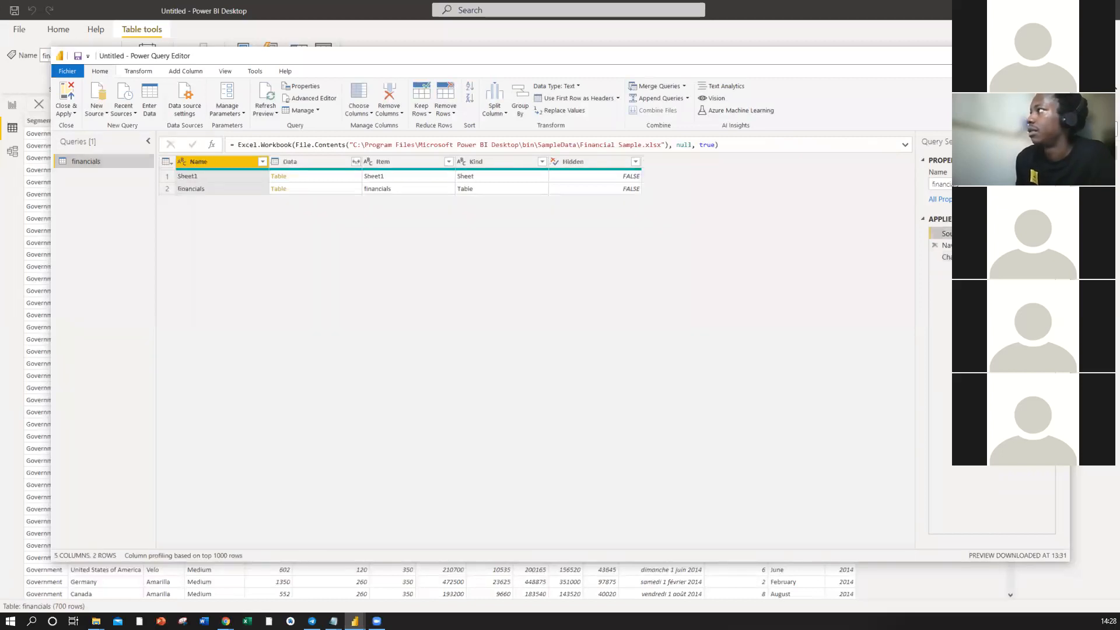
{"action": "left_click", "coordinate": [946, 245]}
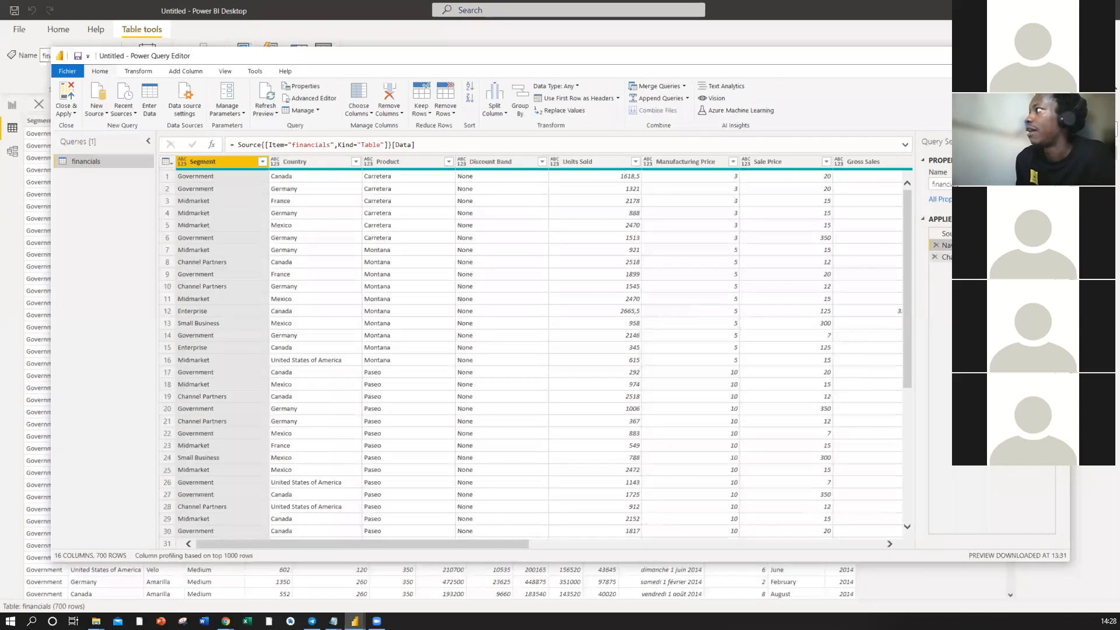
{"action": "left_click", "coordinate": [947, 257]}
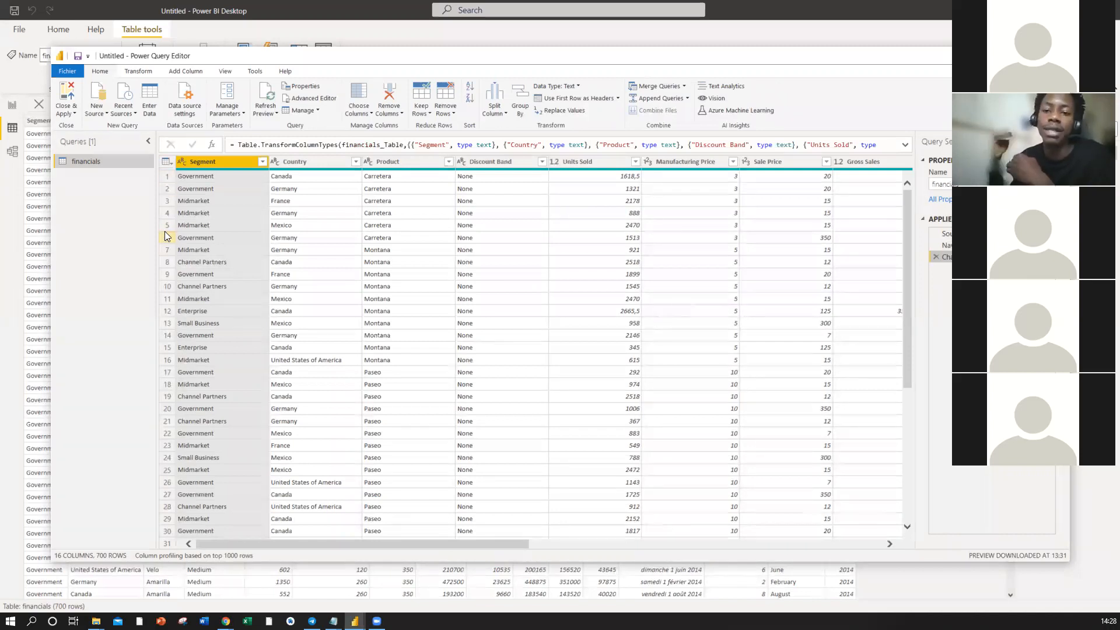
- Remove the top 6 rows from the financials query
{"action": "left_click", "coordinate": [451, 115]}
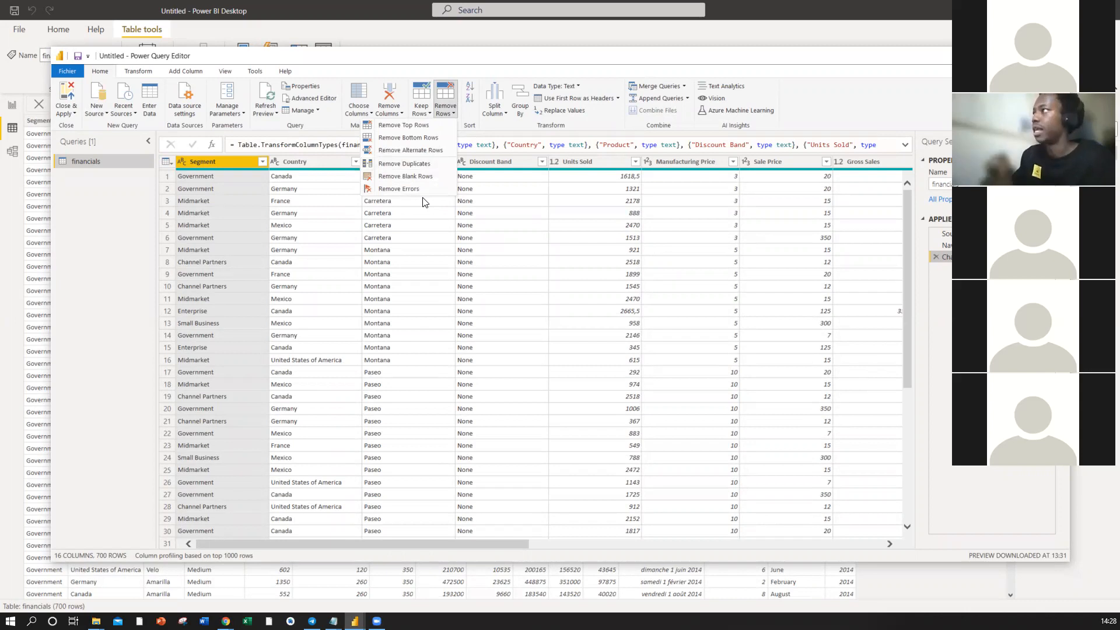
{"action": "left_click", "coordinate": [394, 126]}
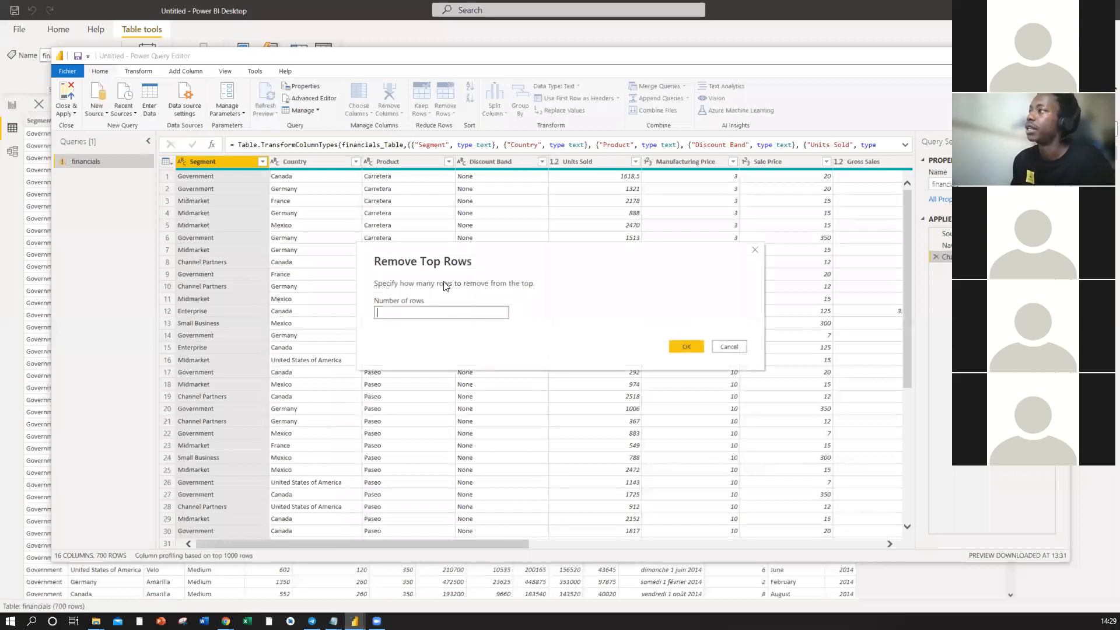
{"action": "left_click", "coordinate": [416, 316]}
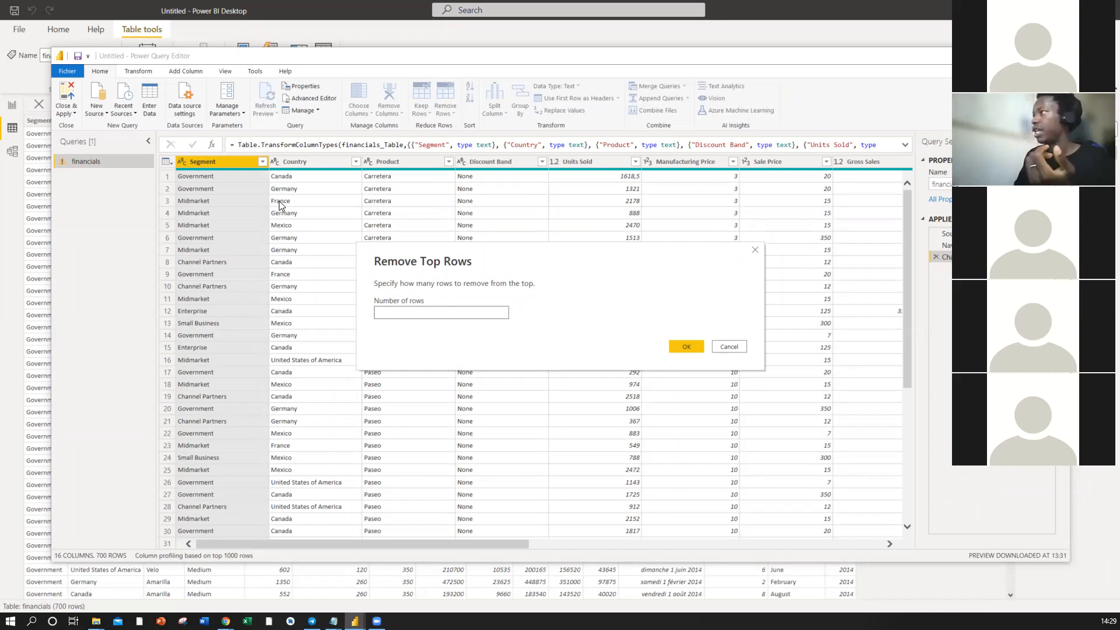
{"action": "type", "text": "5"}
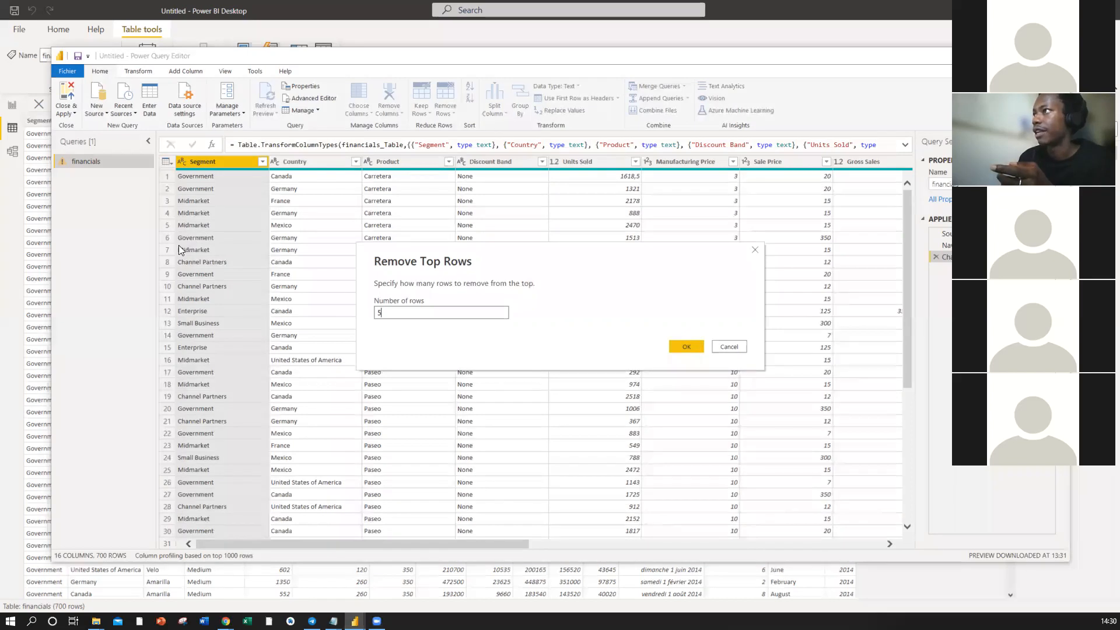
{"action": "key", "text": "BackSpace"}
{"action": "type", "text": "6"}
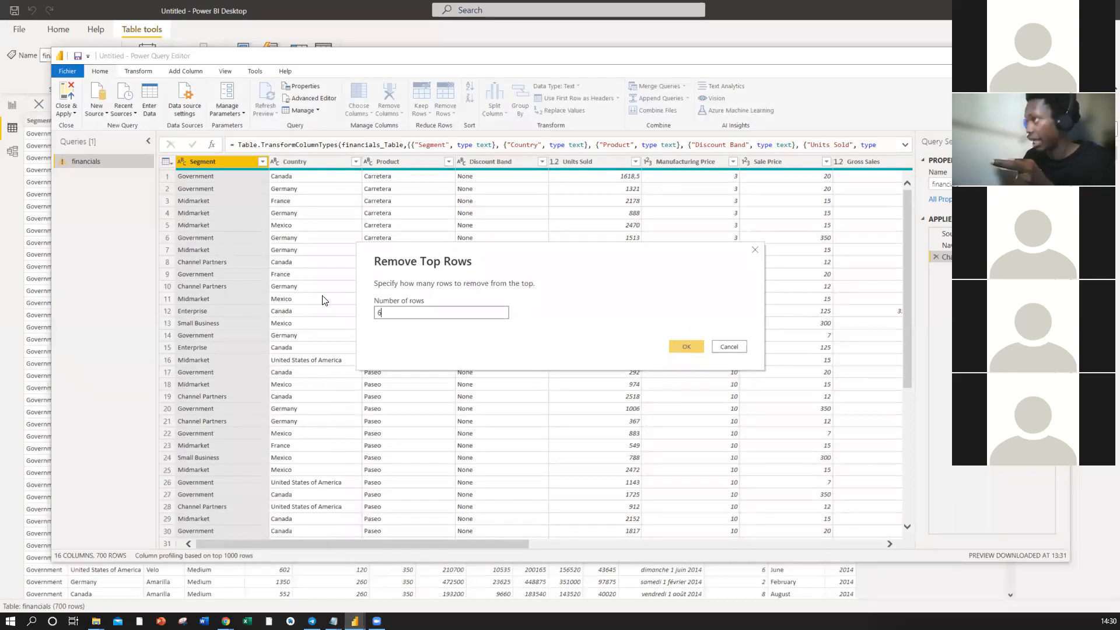
{"action": "left_click", "coordinate": [687, 347]}
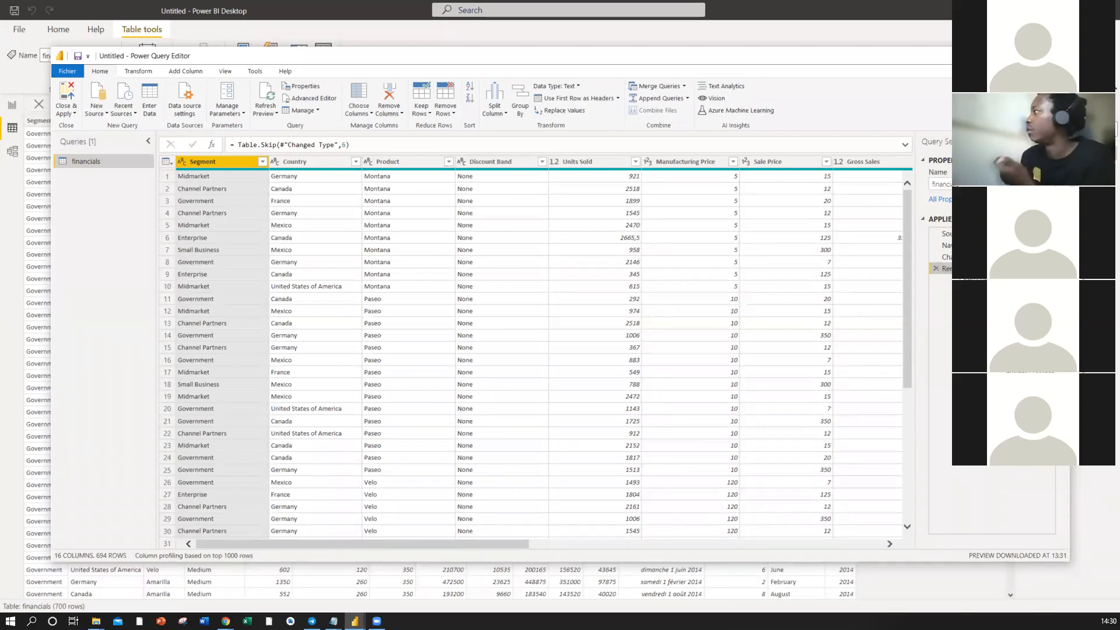
- Rename the row-removal applied step to "jai sup 6 prem l"
{"action": "left_click", "coordinate": [1018, 294]}
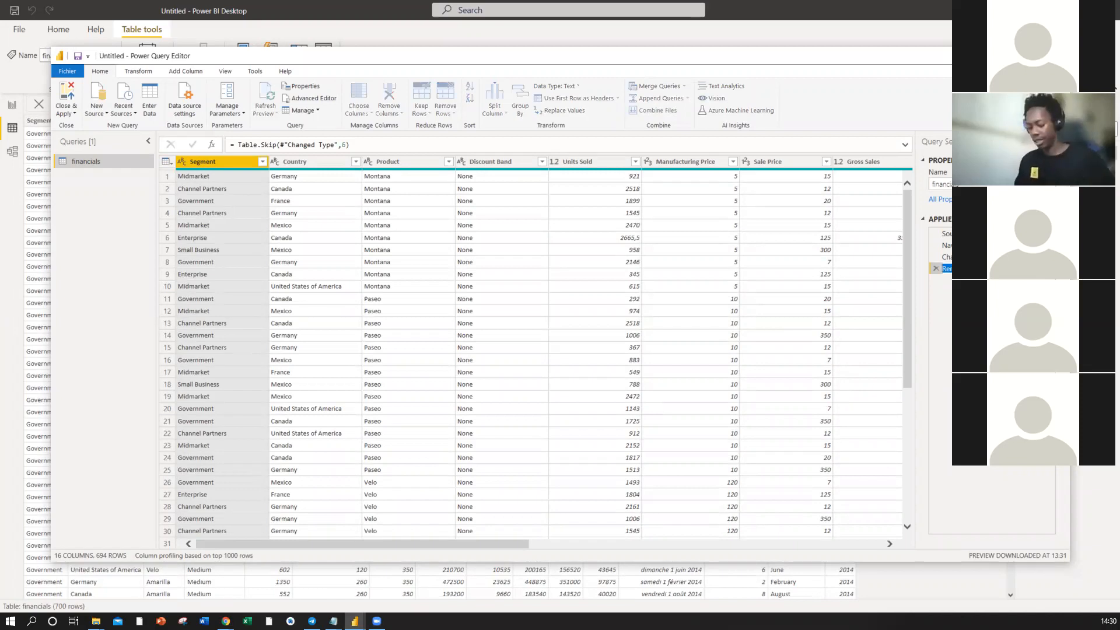
{"action": "type", "text": "jai"}
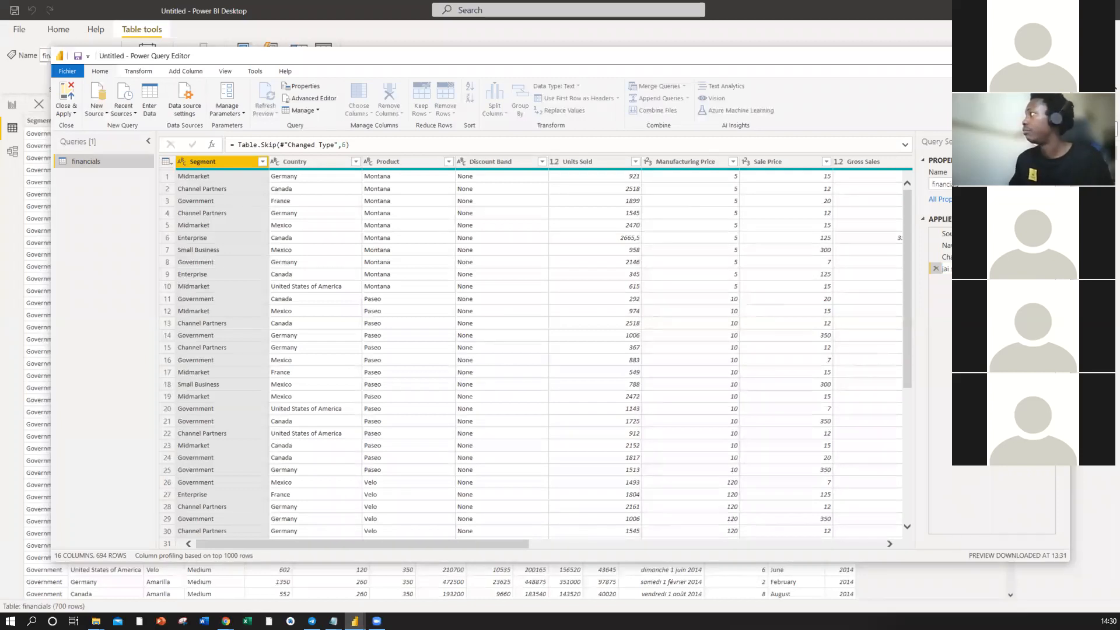
{"action": "key", "text": "Return"}
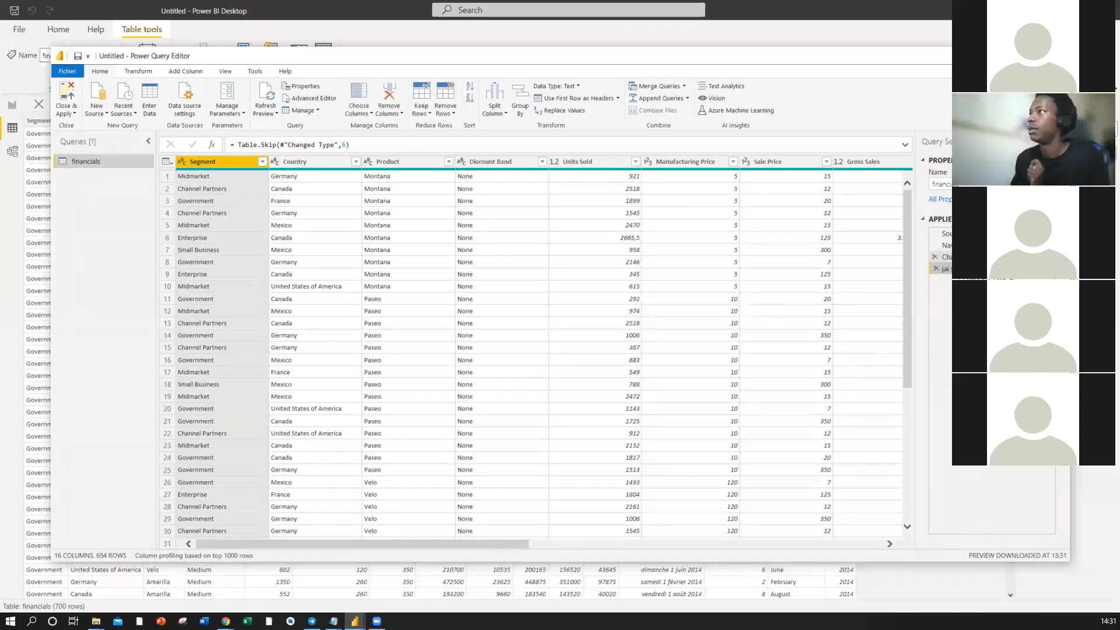
- Compare the data at the two earlier applied steps with the renamed row-removal step
{"action": "left_click", "coordinate": [946, 257]}
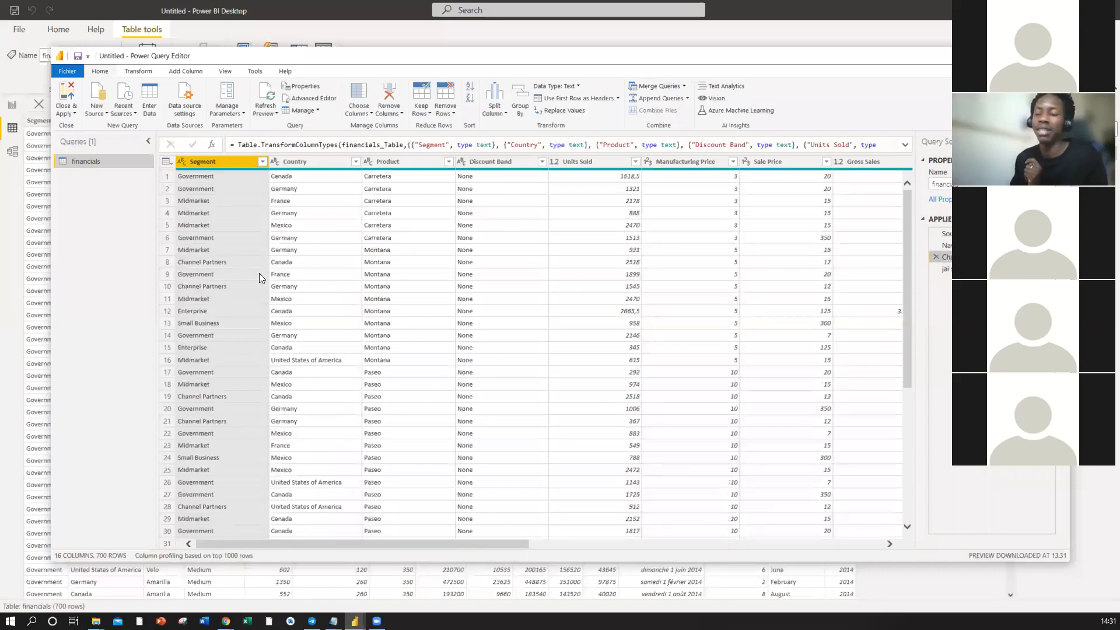
{"action": "left_click", "coordinate": [951, 246]}
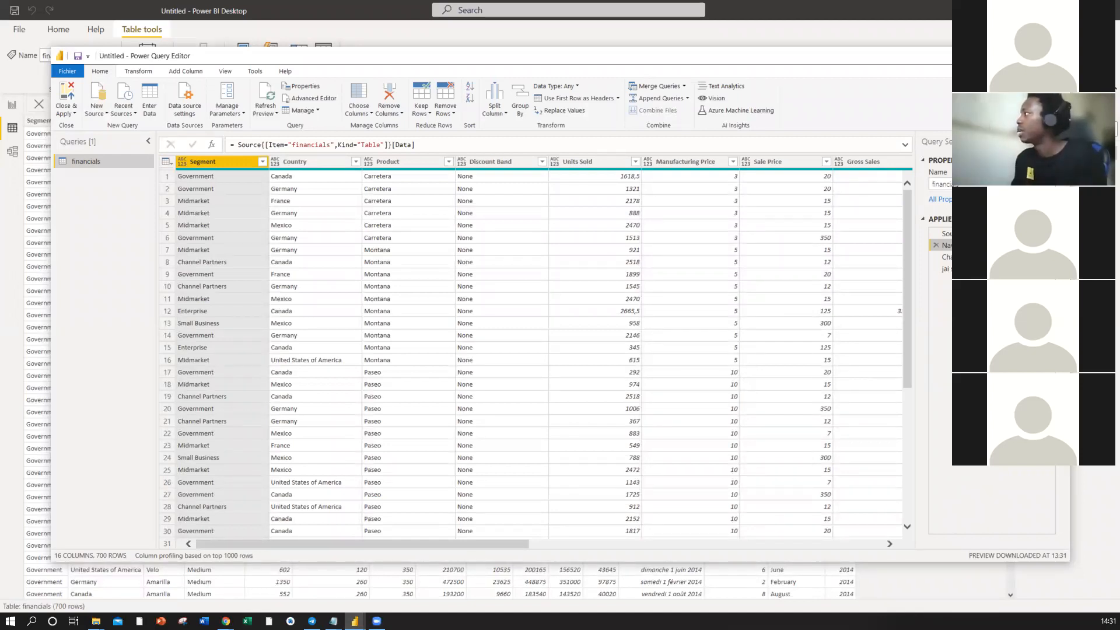
{"action": "left_click", "coordinate": [980, 269]}
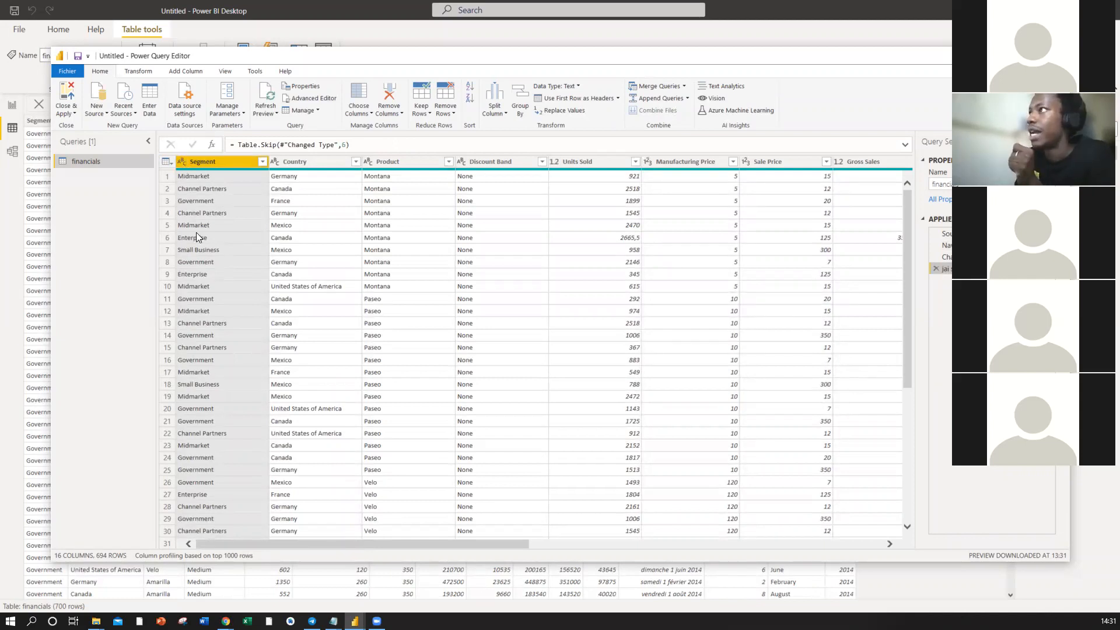
- Inspect the available data types for the Segment and Sale Price columns without changing either one
{"action": "left_click", "coordinate": [181, 162]}
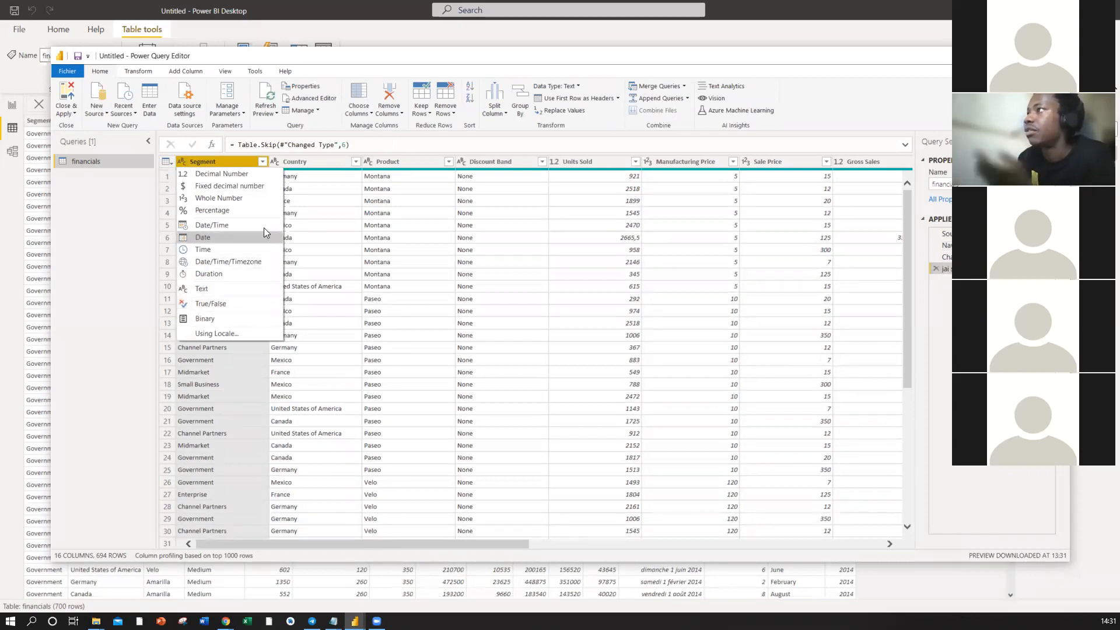
{"action": "left_click", "coordinate": [194, 156]}
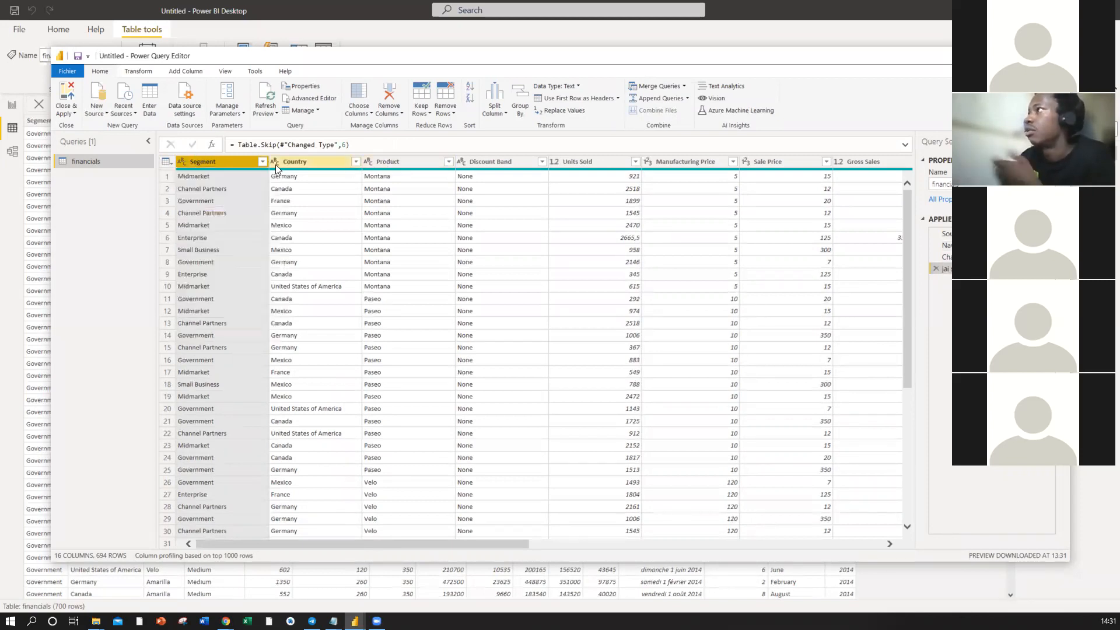
{"action": "left_click_drag", "start_coordinate": [473, 544], "coordinate": [575, 544]}
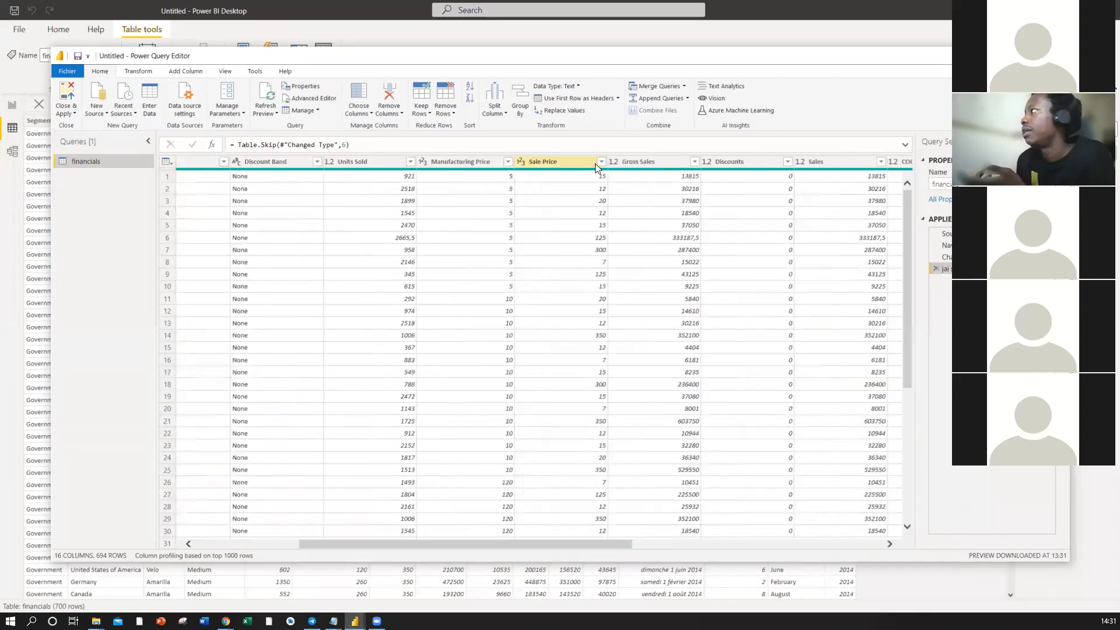
{"action": "left_click", "coordinate": [522, 162]}
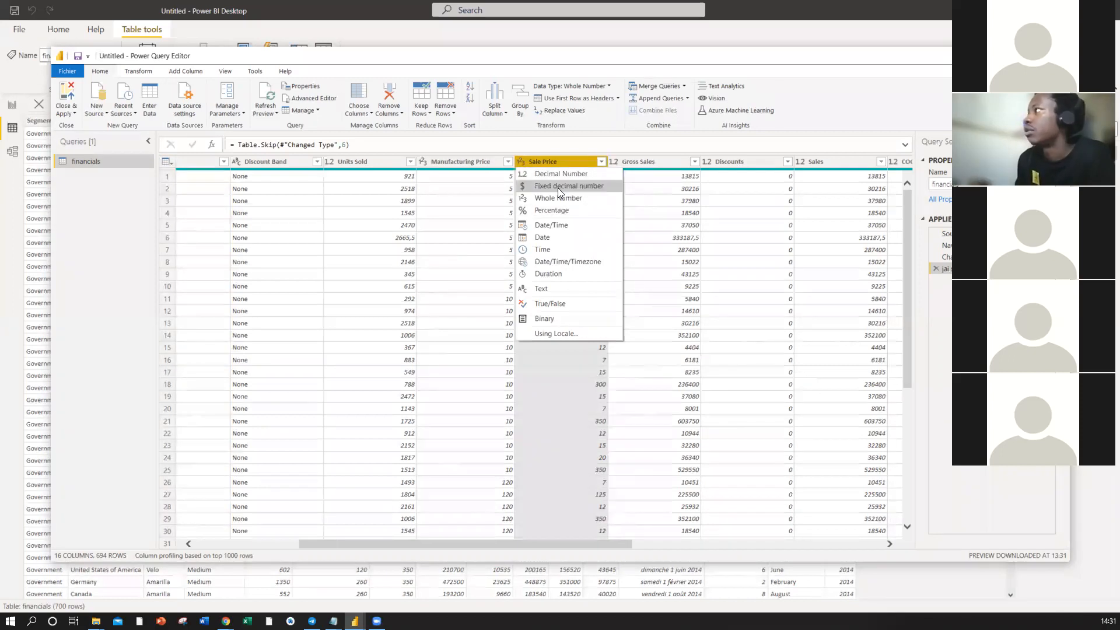
{"action": "left_click", "coordinate": [730, 159]}
- Remove the Year column and rename the resulting applied step with a name starting "jai sup"
{"action": "left_click", "coordinate": [864, 546]}
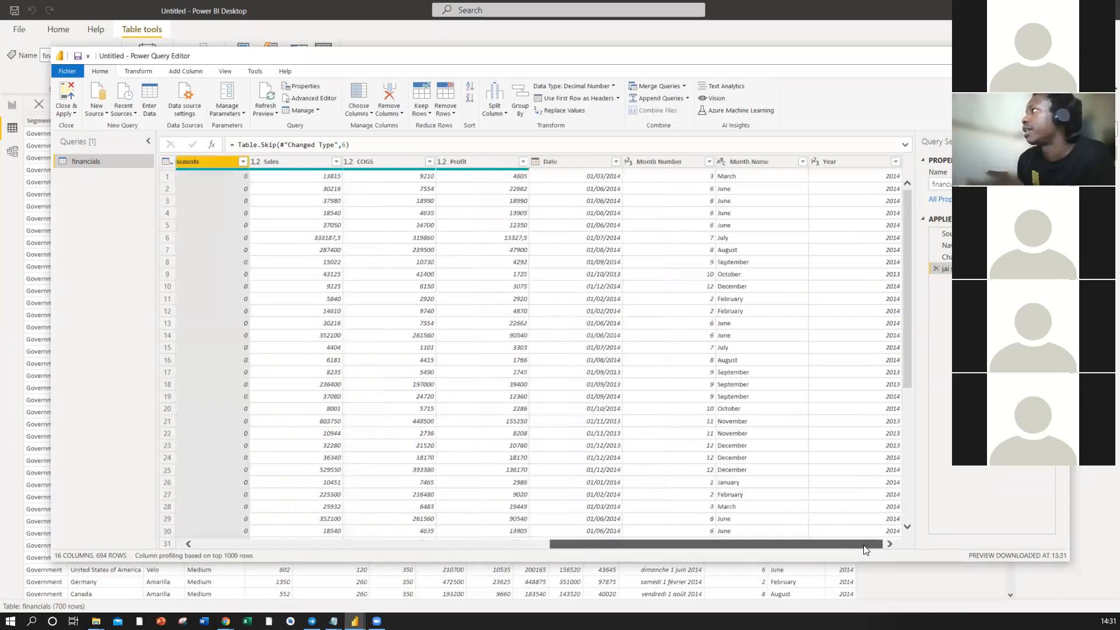
{"action": "left_click", "coordinate": [841, 161]}
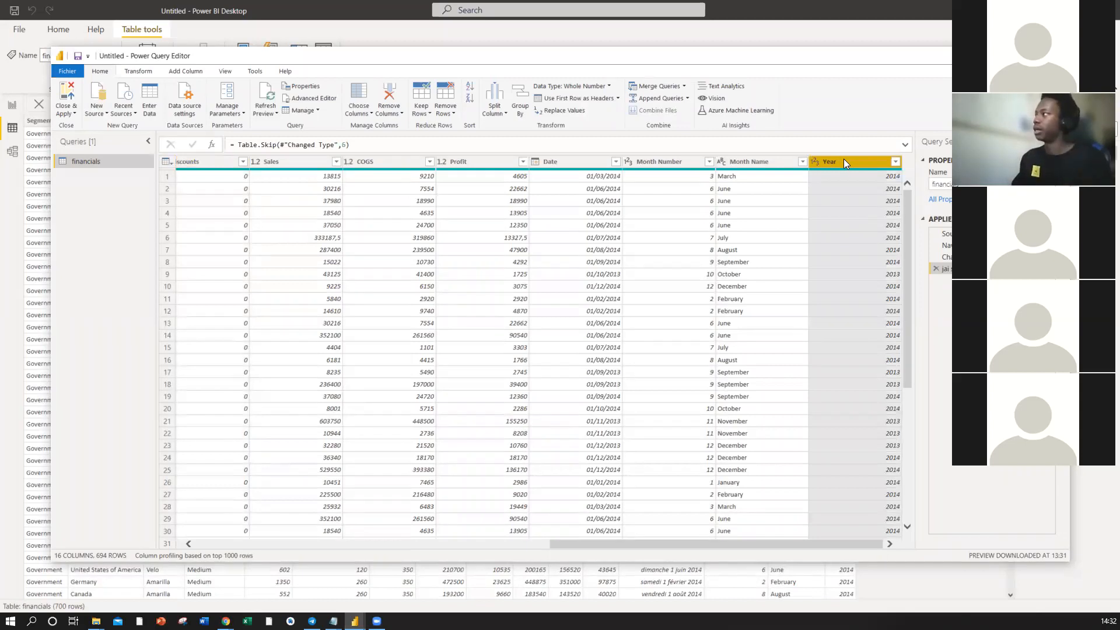
{"action": "right_click", "coordinate": [844, 159]}
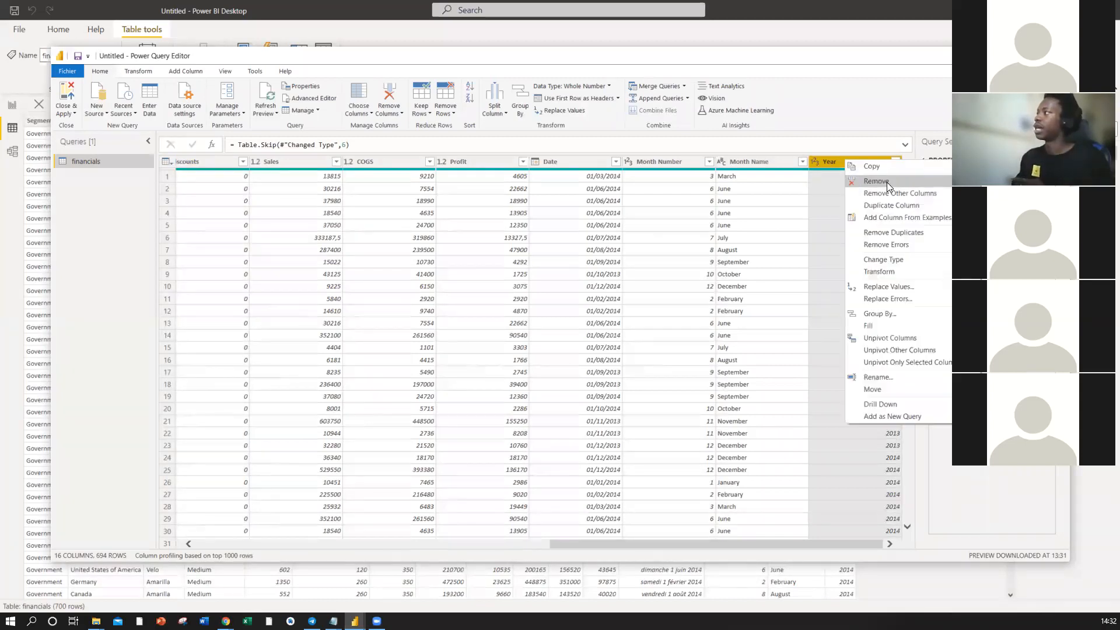
{"action": "left_click", "coordinate": [887, 182]}
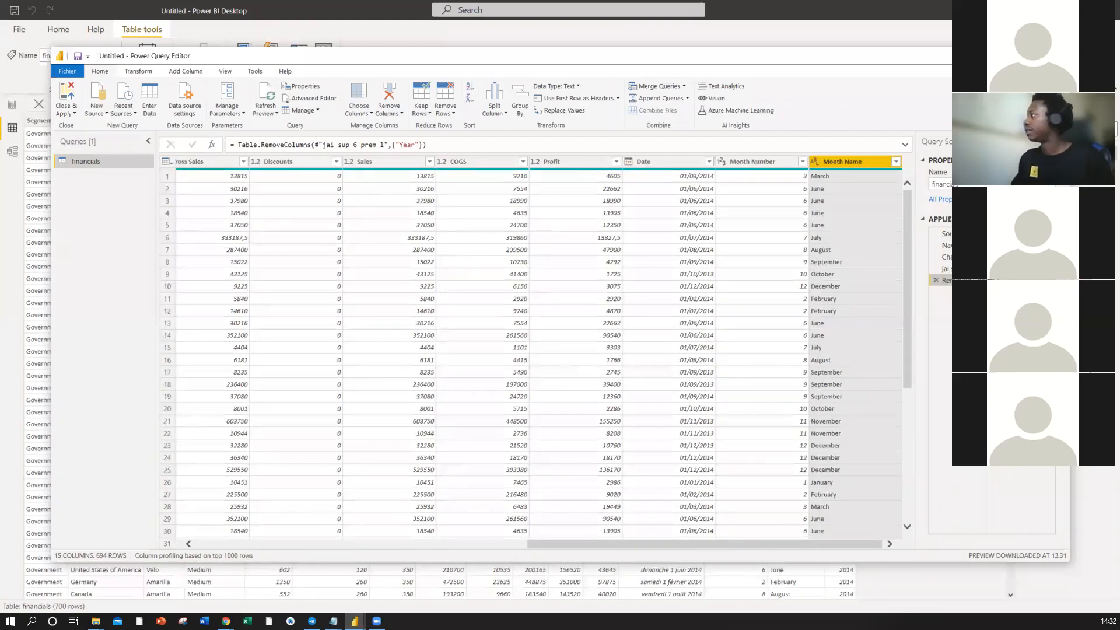
{"action": "key", "text": "F2"}
{"action": "type", "text": "jai sup"}
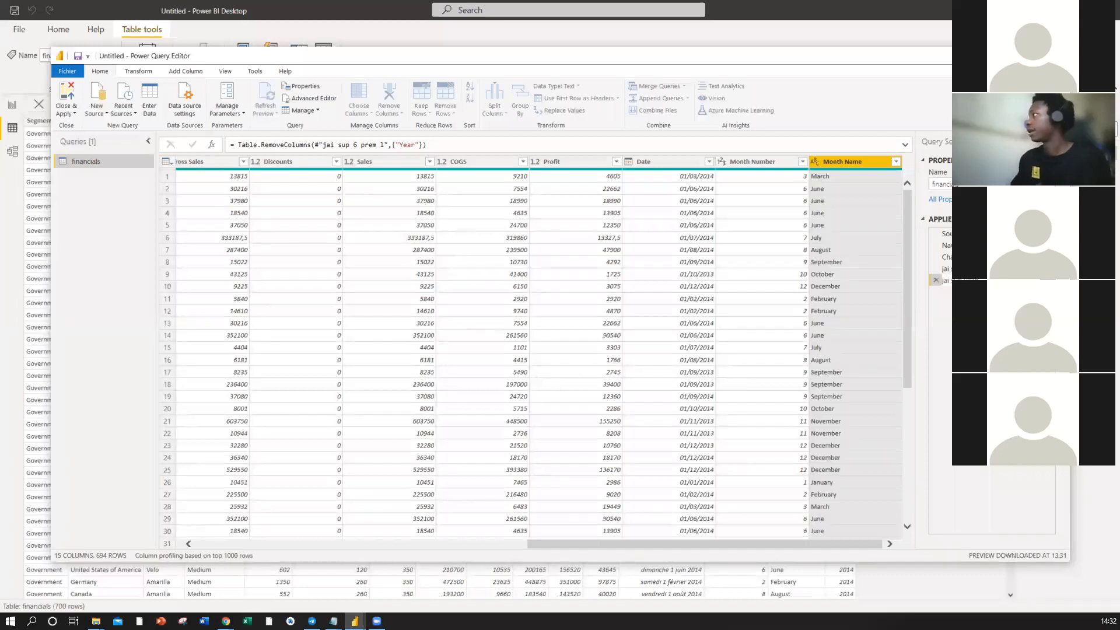
{"action": "left_click", "coordinate": [908, 309]}
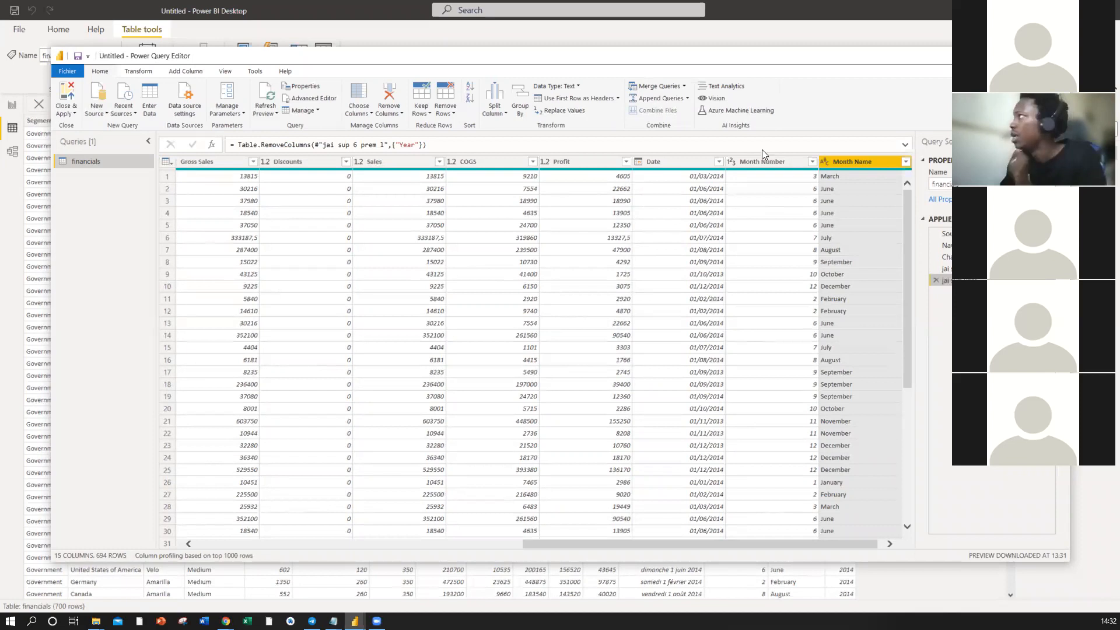
- Close the query editor applying the changes, and check the financials table in the model view before returning to the data view
{"action": "left_click", "coordinate": [67, 117]}
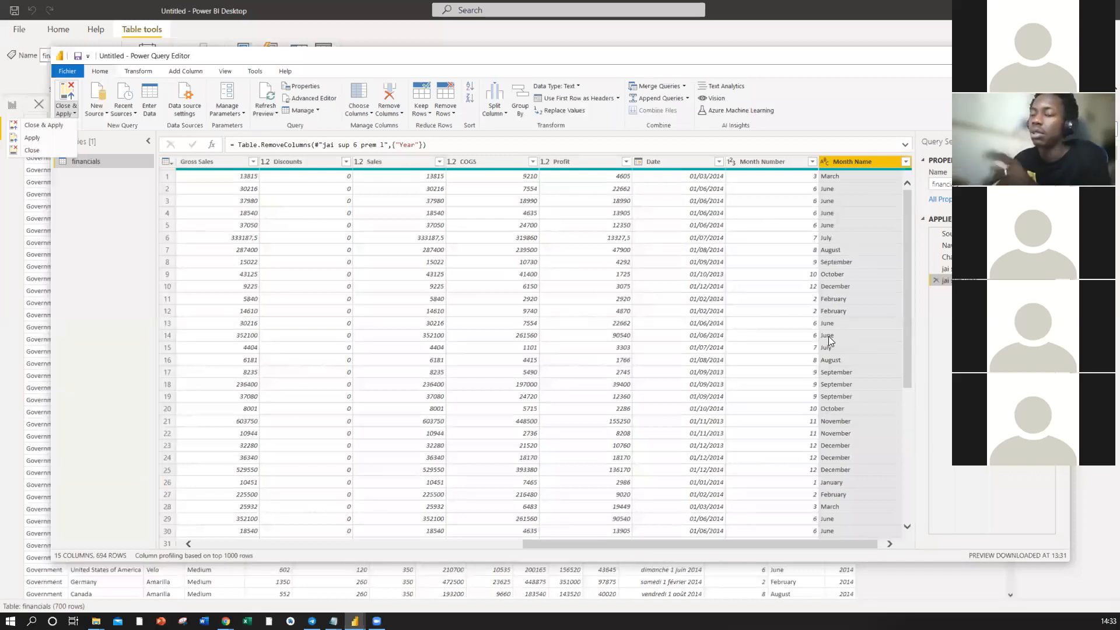
{"action": "left_click", "coordinate": [59, 124]}
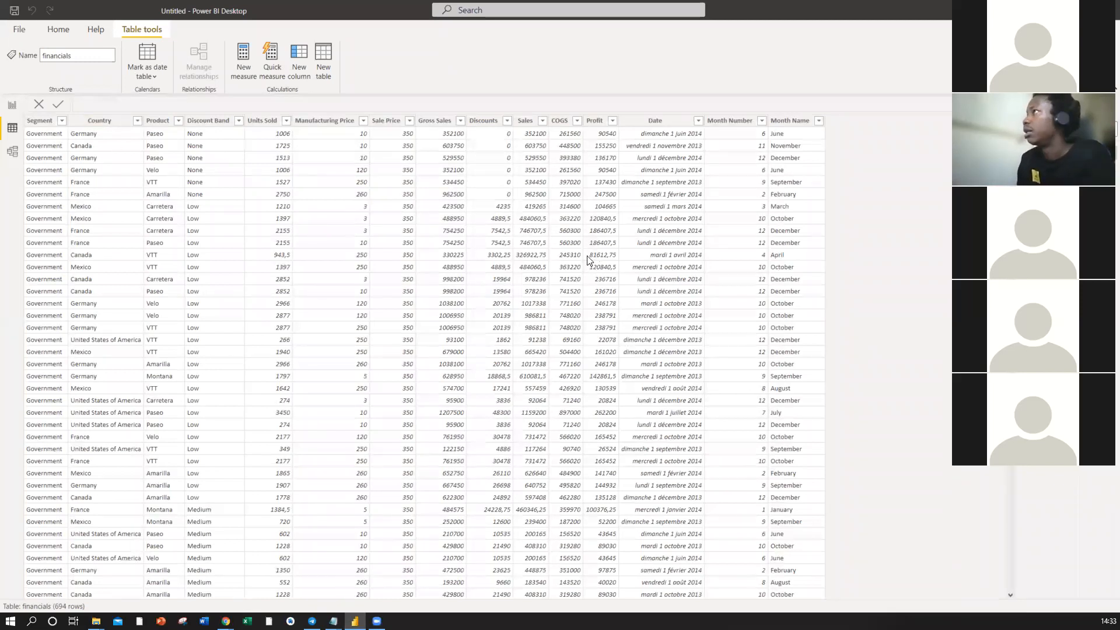
{"action": "left_click", "coordinate": [12, 152]}
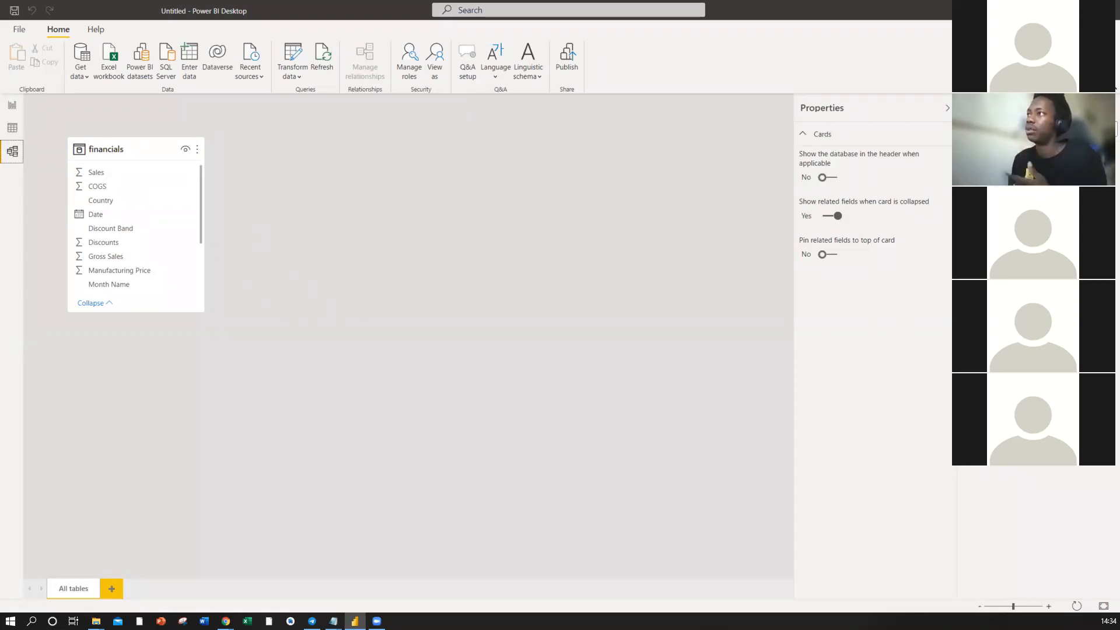
{"action": "left_click", "coordinate": [12, 130]}
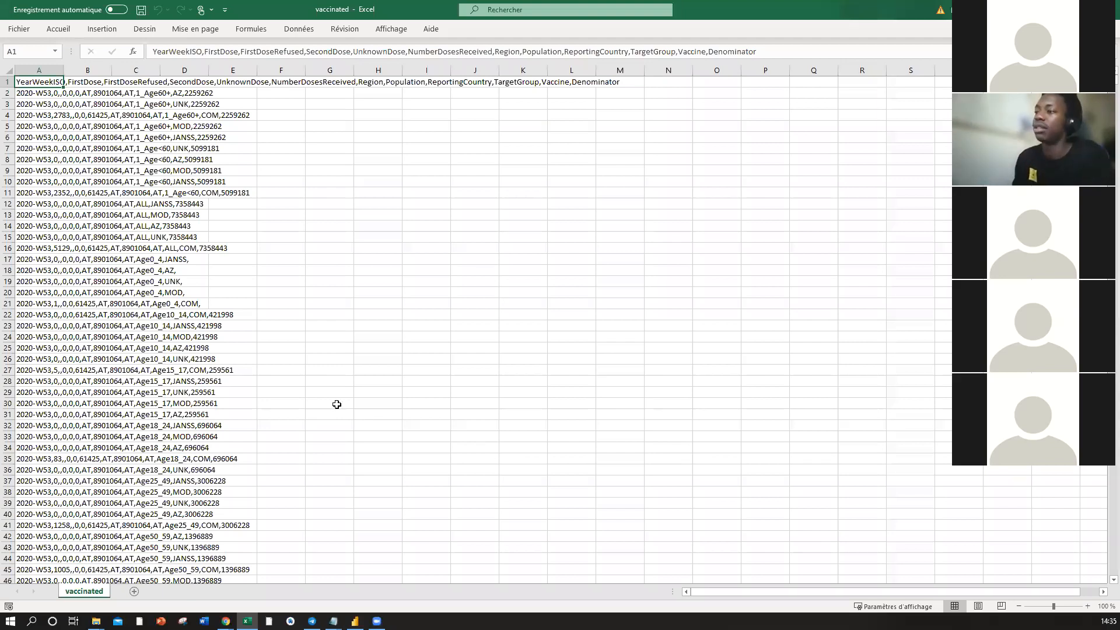
- Duplicate the vaccinated sheet within the same workbook and place the copy after the original sheet
{"action": "right_click", "coordinate": [90, 597]}
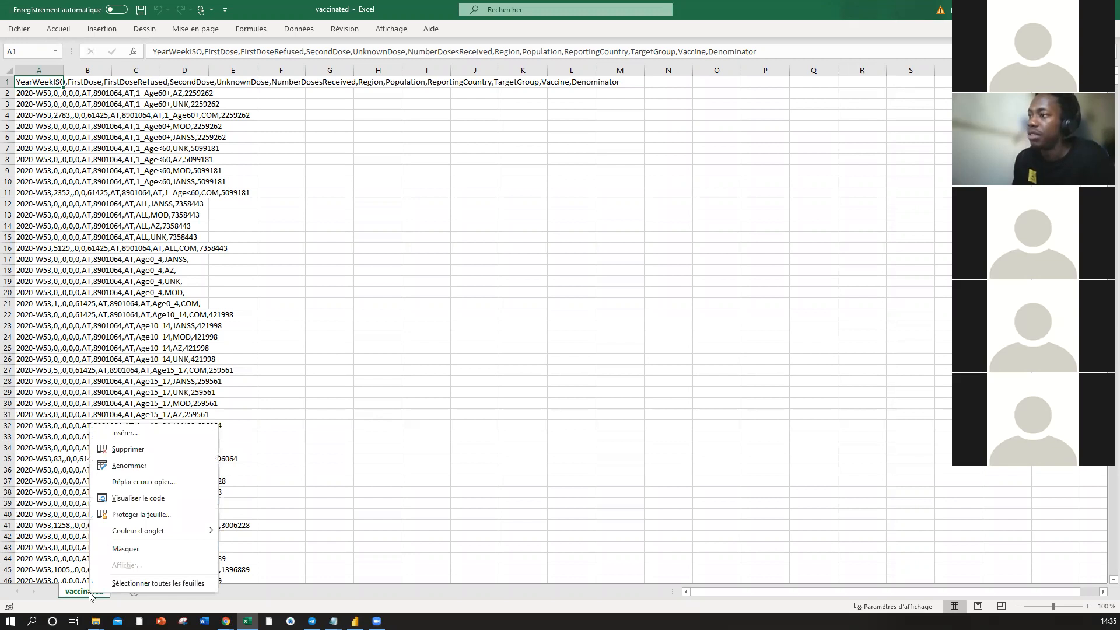
{"action": "left_click", "coordinate": [140, 482]}
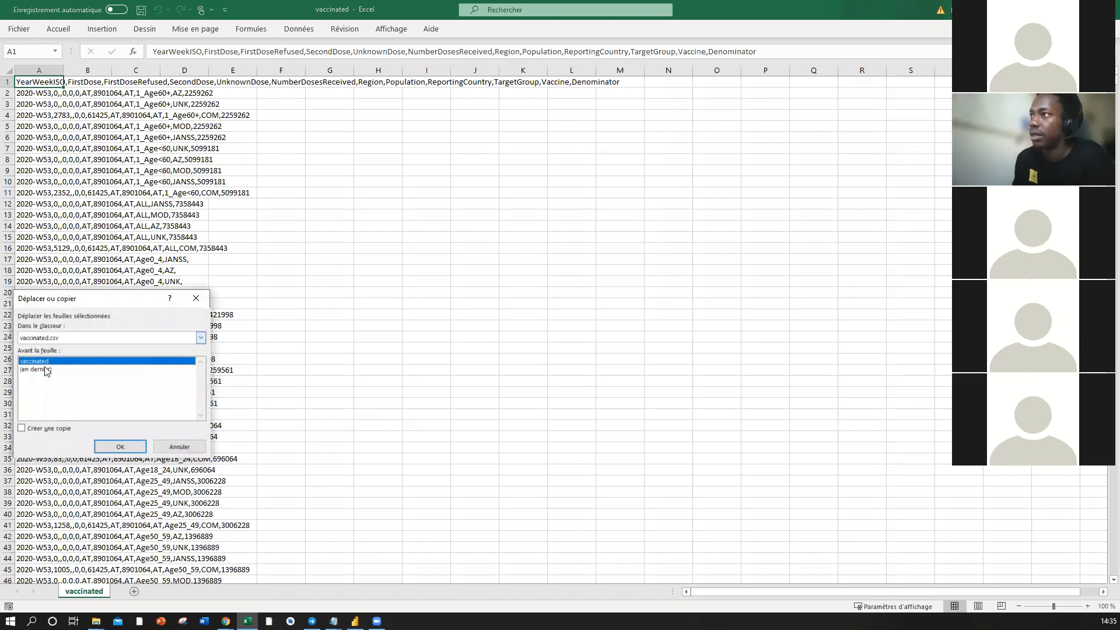
{"action": "left_click", "coordinate": [51, 343]}
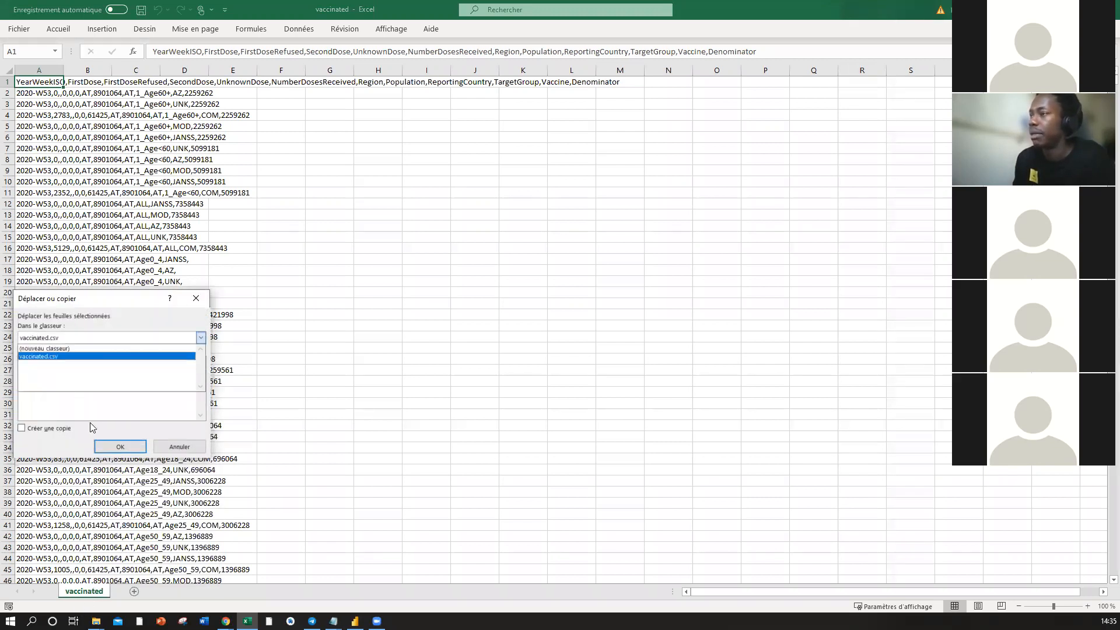
{"action": "left_click", "coordinate": [56, 353]}
{"action": "left_click", "coordinate": [42, 428]}
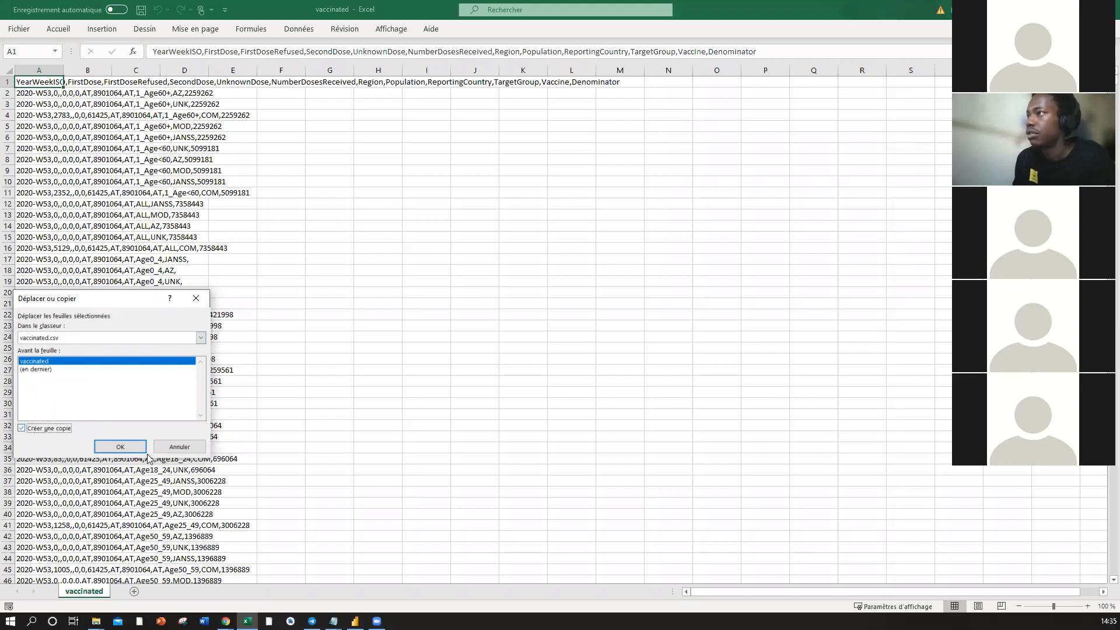
{"action": "left_click", "coordinate": [120, 446]}
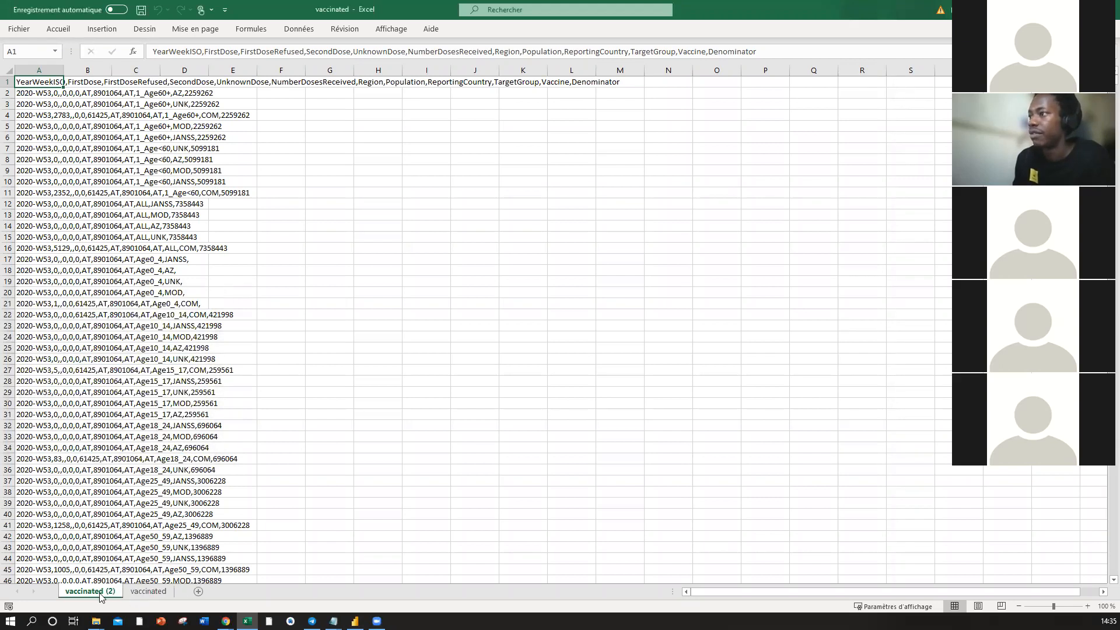
{"action": "left_click", "coordinate": [145, 592]}
{"action": "left_click_drag", "start_coordinate": [89, 595], "coordinate": [88, 595]}
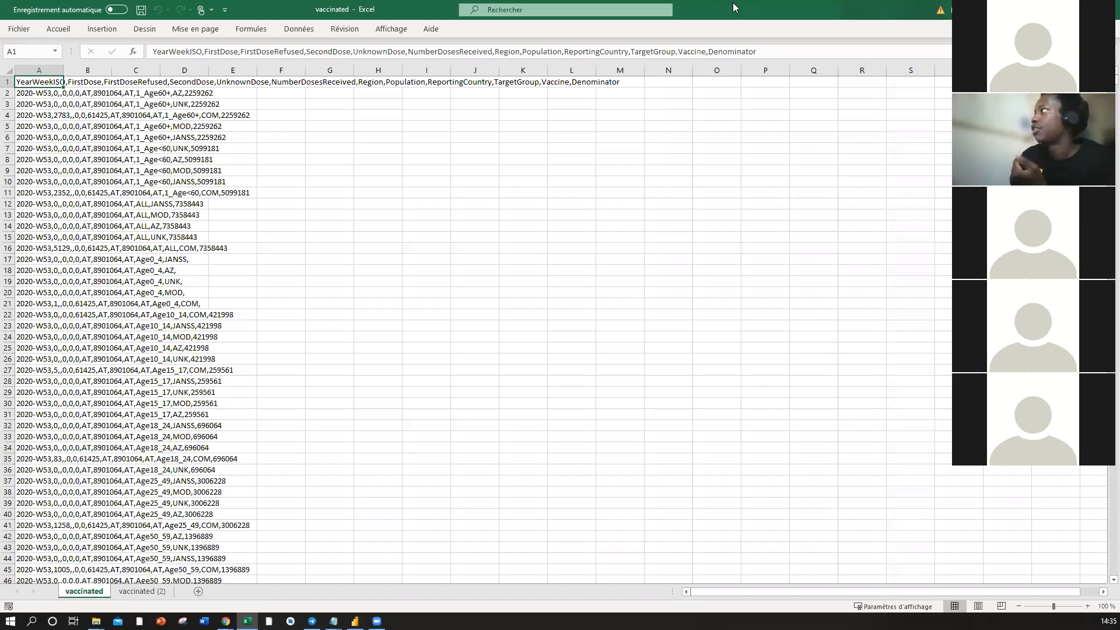
- Enable the Développeur tab in the Excel ribbon customization options
{"action": "left_click", "coordinate": [375, 22]}
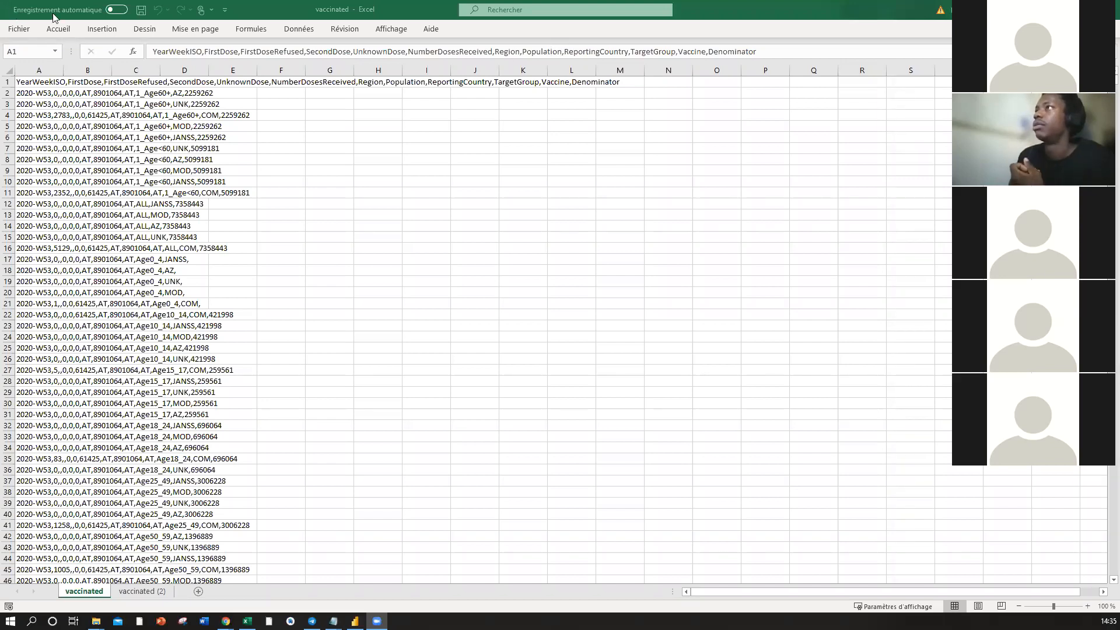
{"action": "left_click", "coordinate": [15, 27]}
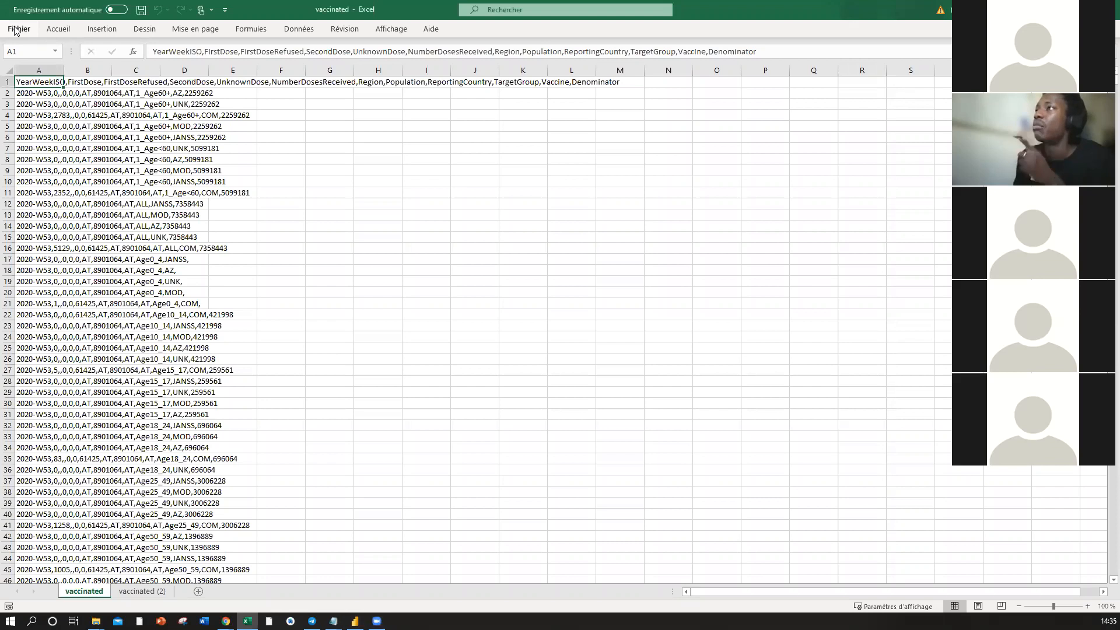
{"action": "left_click", "coordinate": [15, 29]}
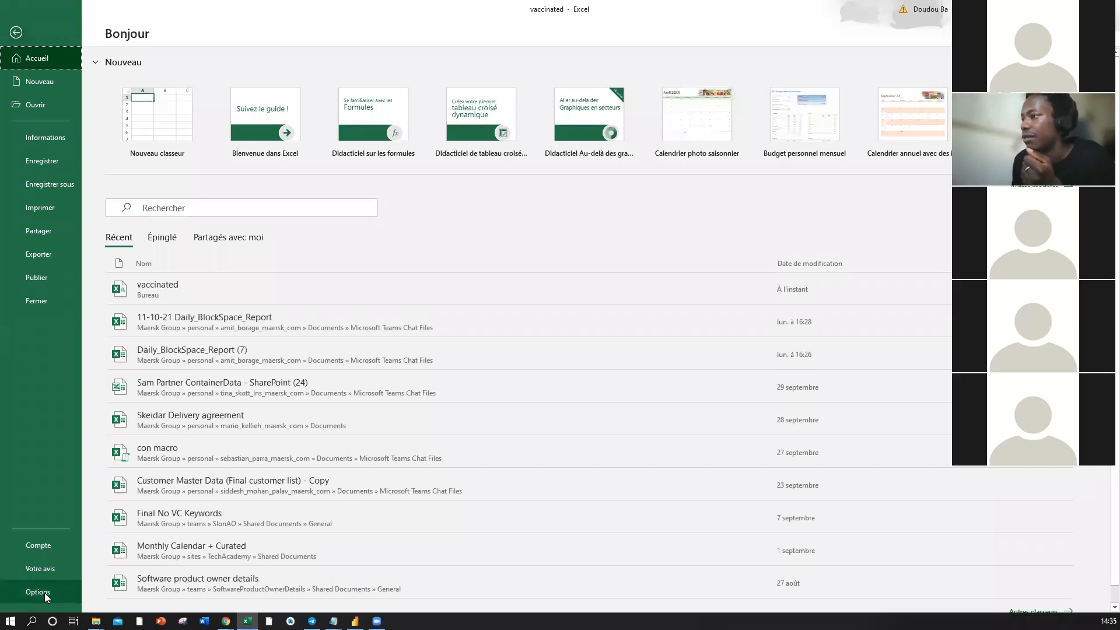
{"action": "key", "text": "Escape"}
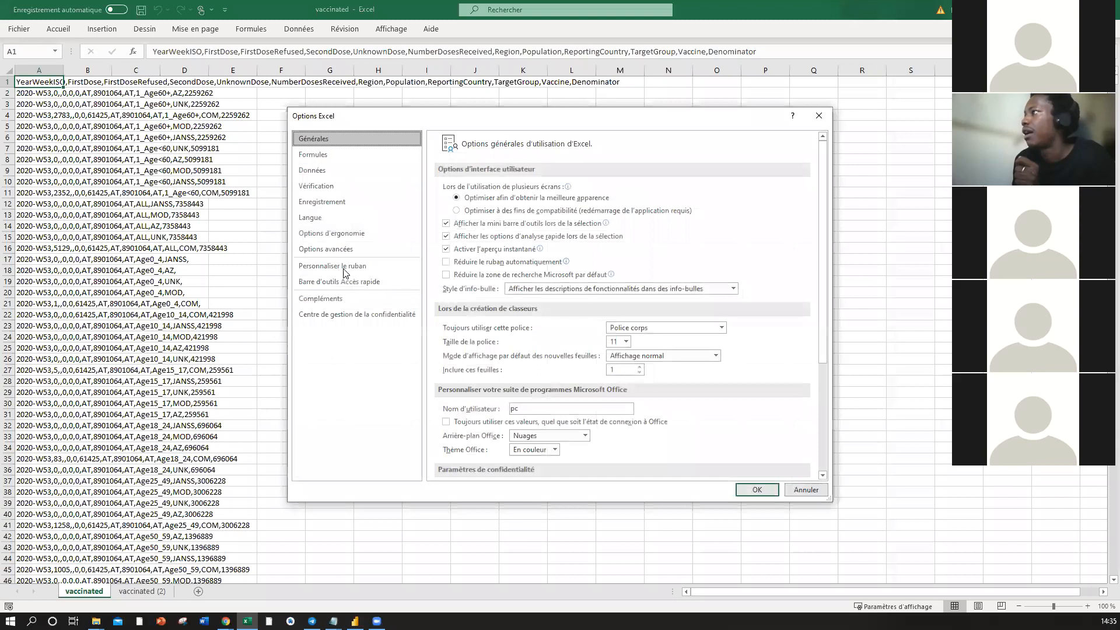
{"action": "left_click", "coordinate": [352, 270]}
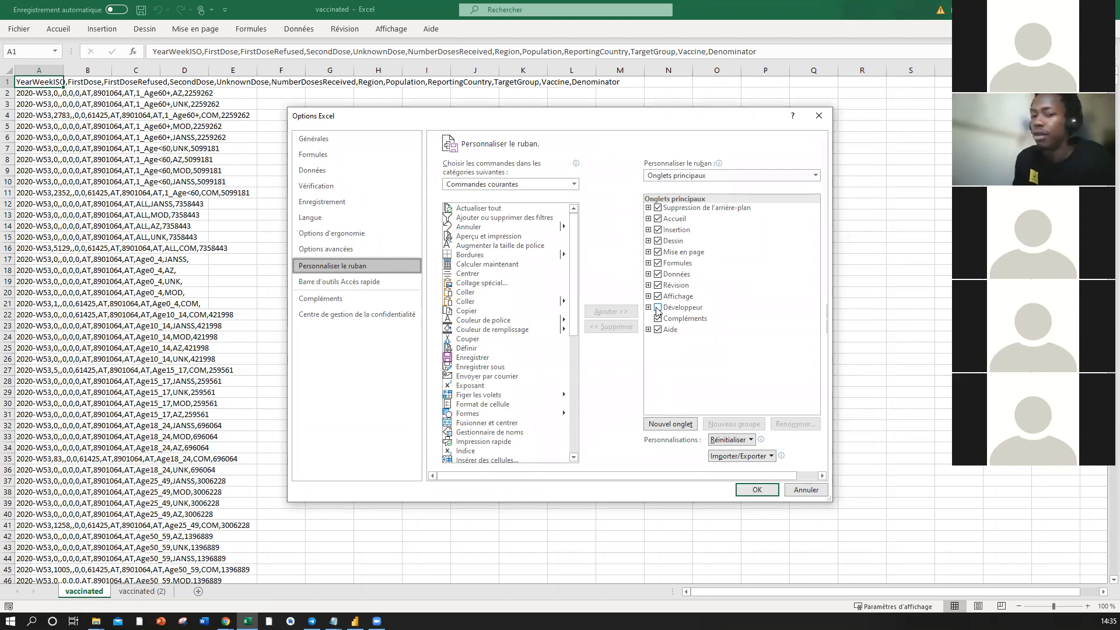
{"action": "left_click", "coordinate": [658, 308]}
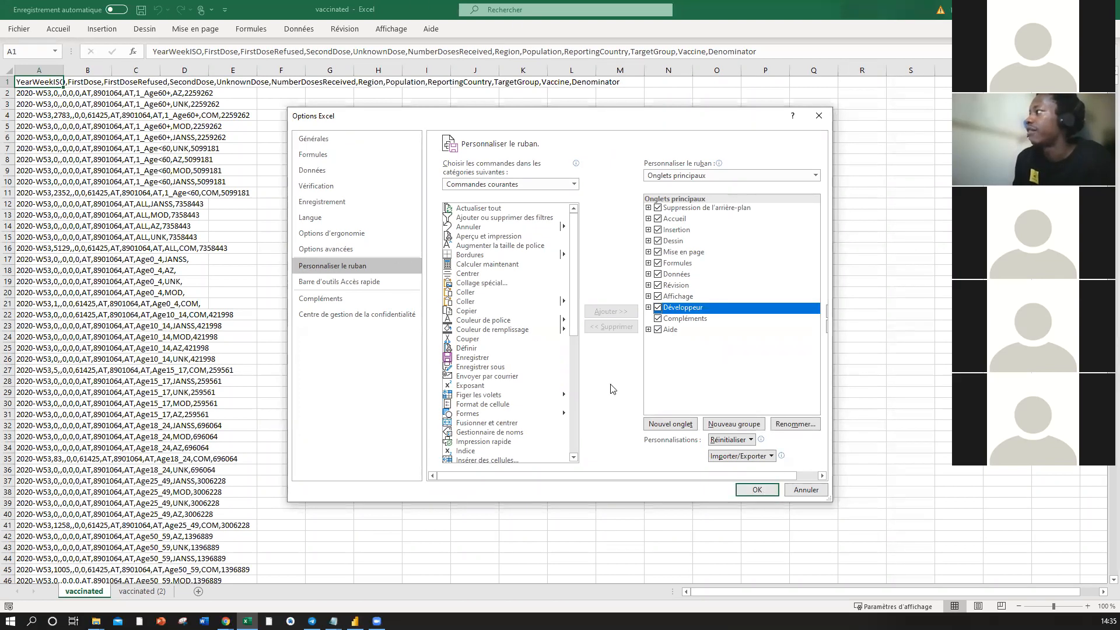
{"action": "left_click", "coordinate": [758, 490]}
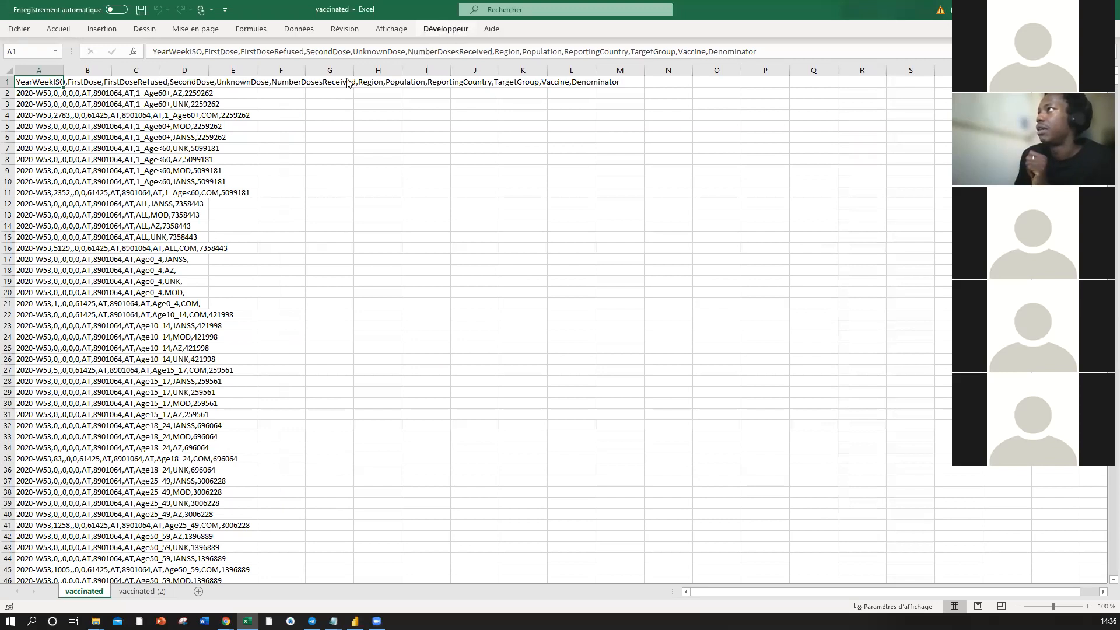
- Start recording Macro1 in this workbook with Ctrl+Shift+M as its shortcut
{"action": "left_click", "coordinate": [453, 30]}
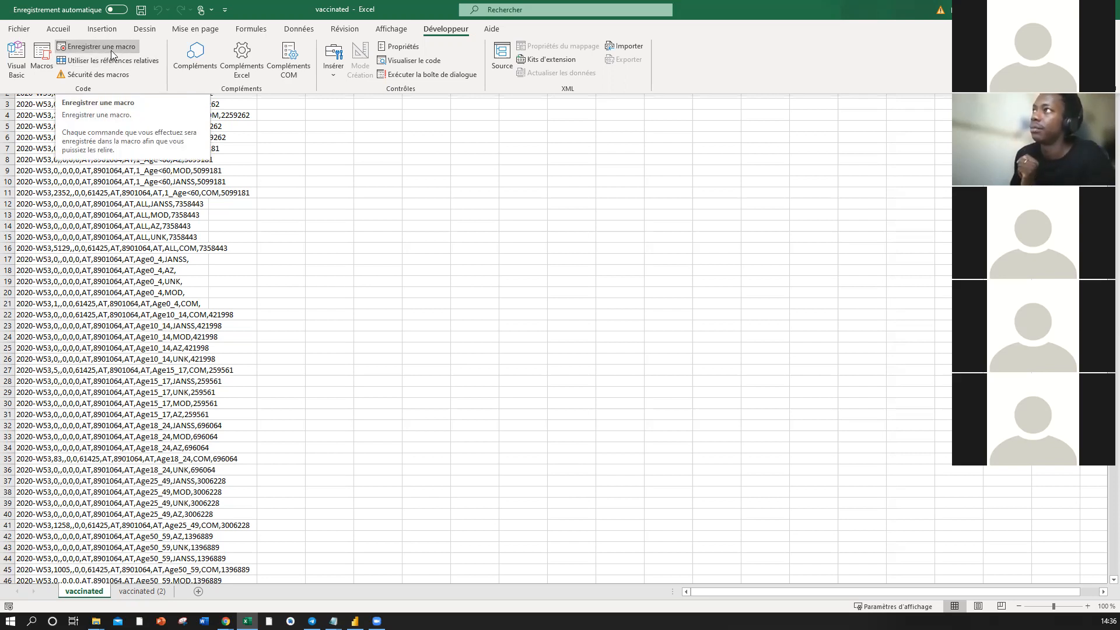
{"action": "left_click", "coordinate": [341, 166]}
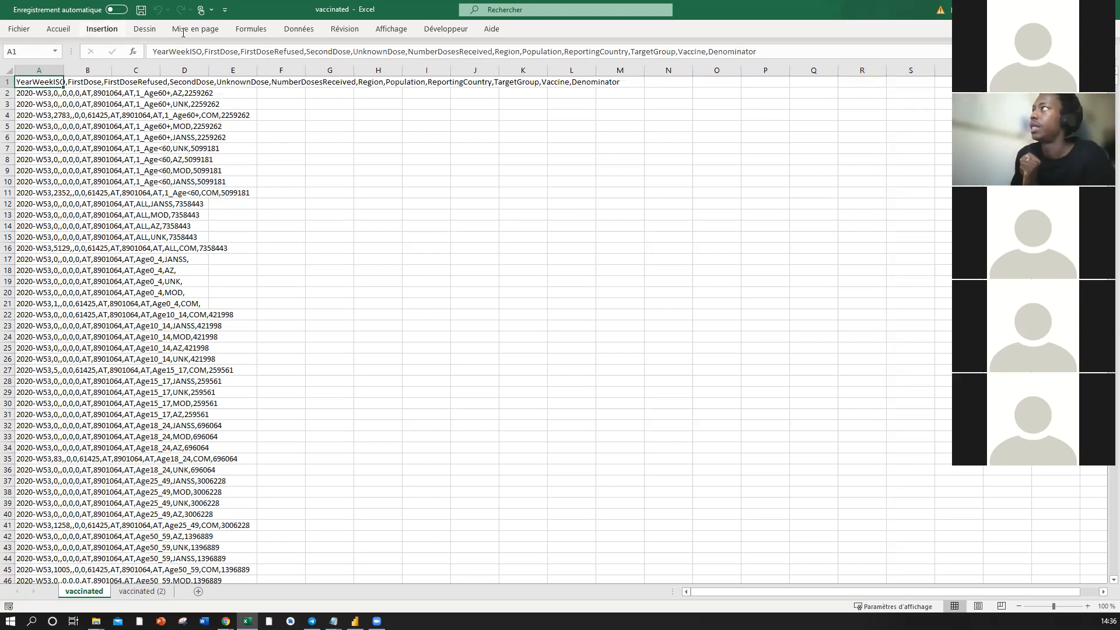
{"action": "left_click", "coordinate": [442, 30]}
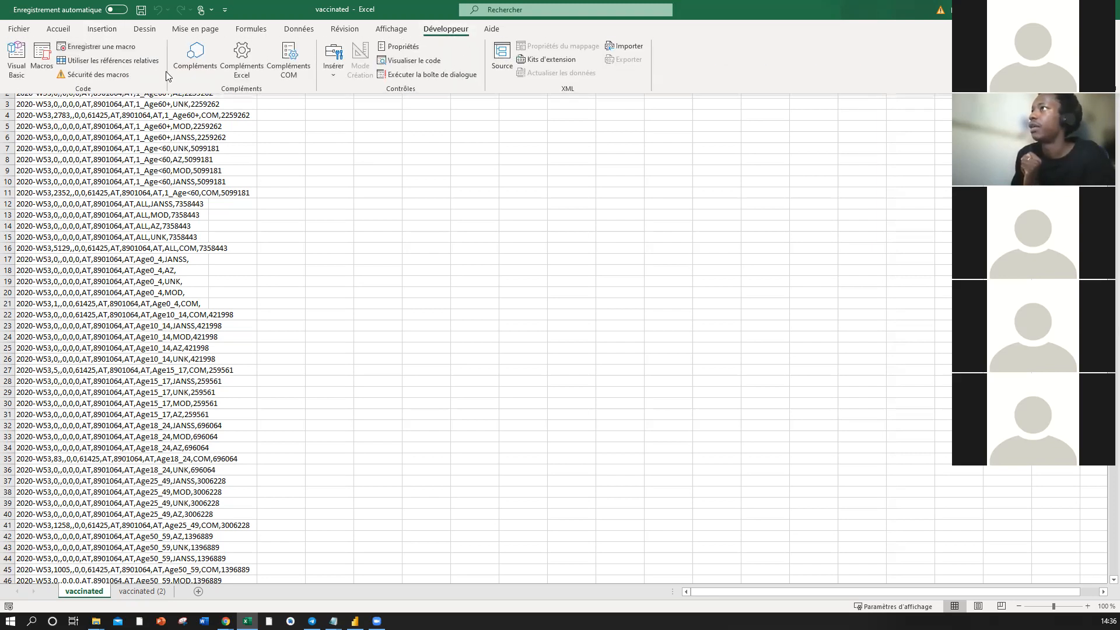
{"action": "left_click", "coordinate": [103, 42]}
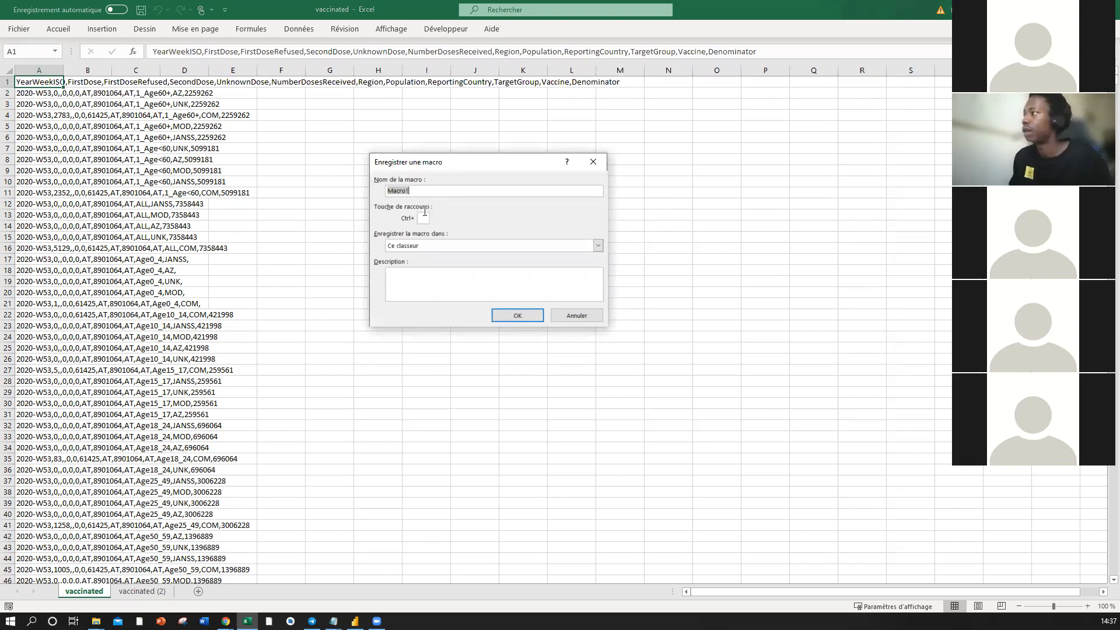
{"action": "left_click", "coordinate": [423, 217]}
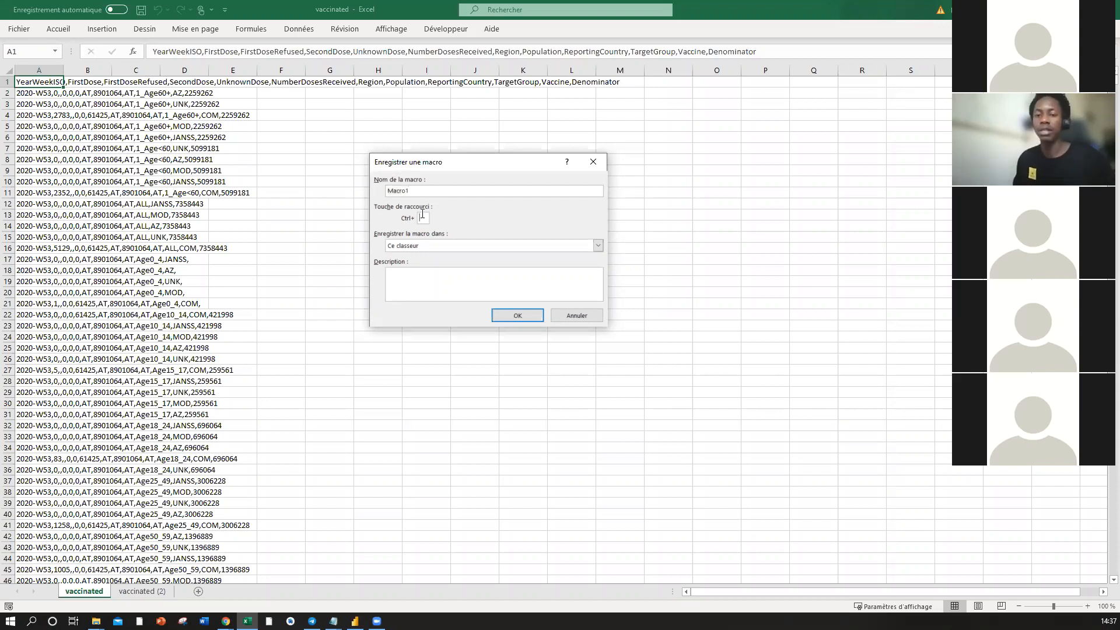
{"action": "type", "text": "M"}
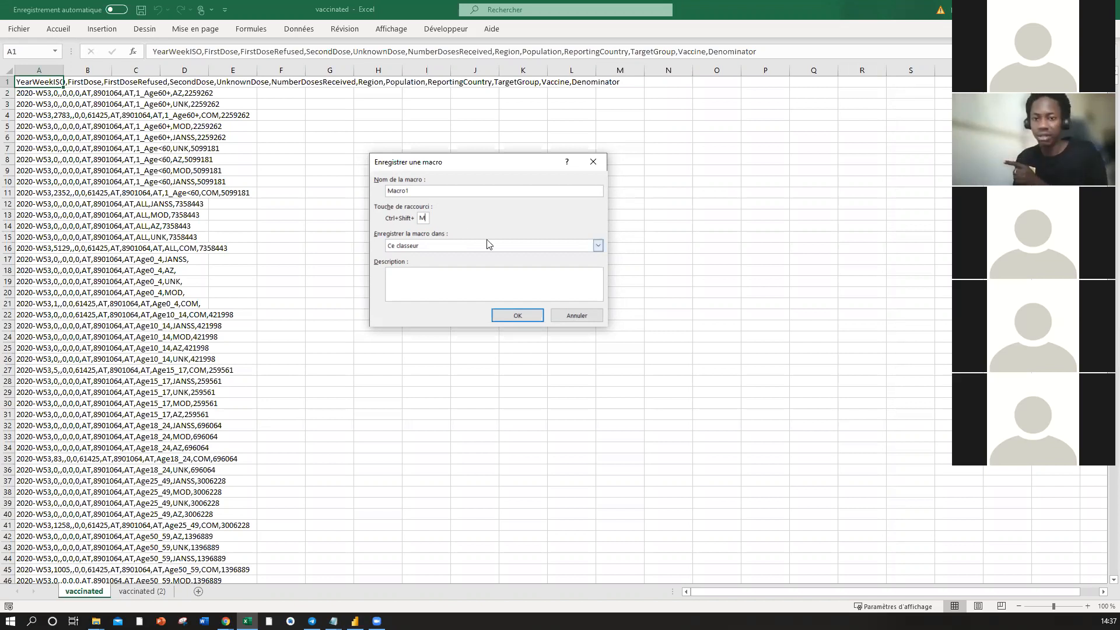
{"action": "left_click", "coordinate": [524, 316]}
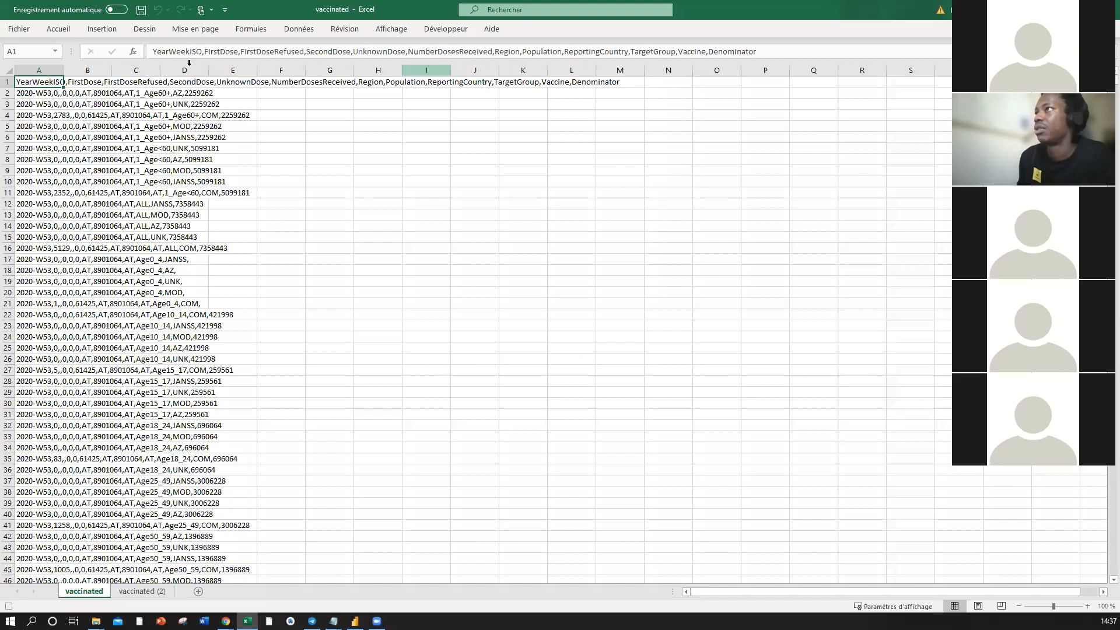
- Try to split the header text in A1 into columns using tab and comma delimiters, and undo the split
{"action": "left_click", "coordinate": [315, 30]}
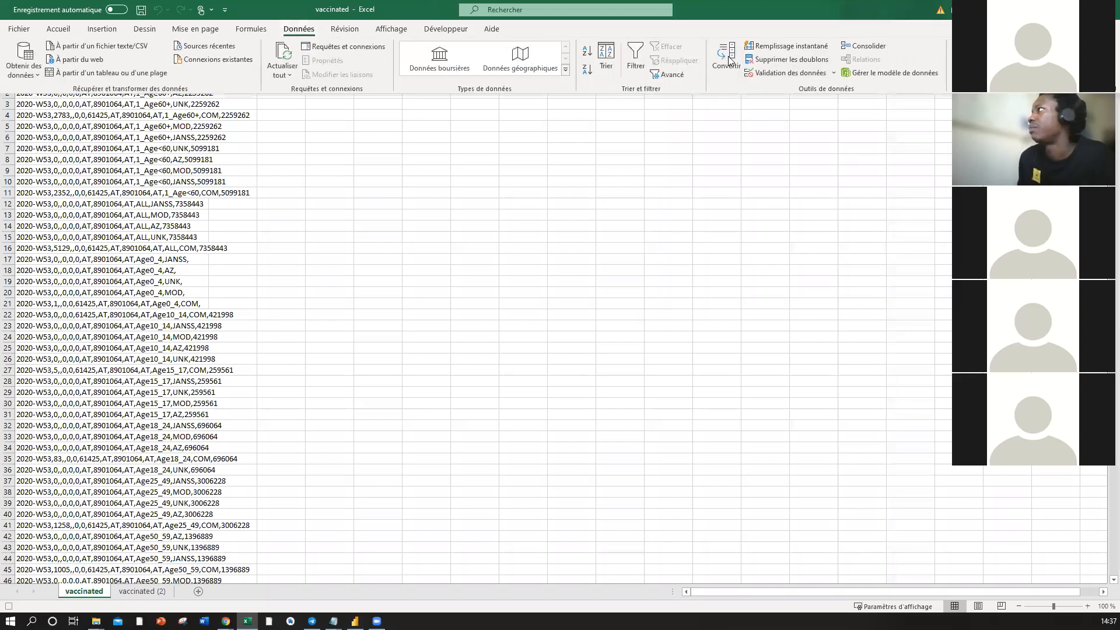
{"action": "left_click", "coordinate": [730, 60]}
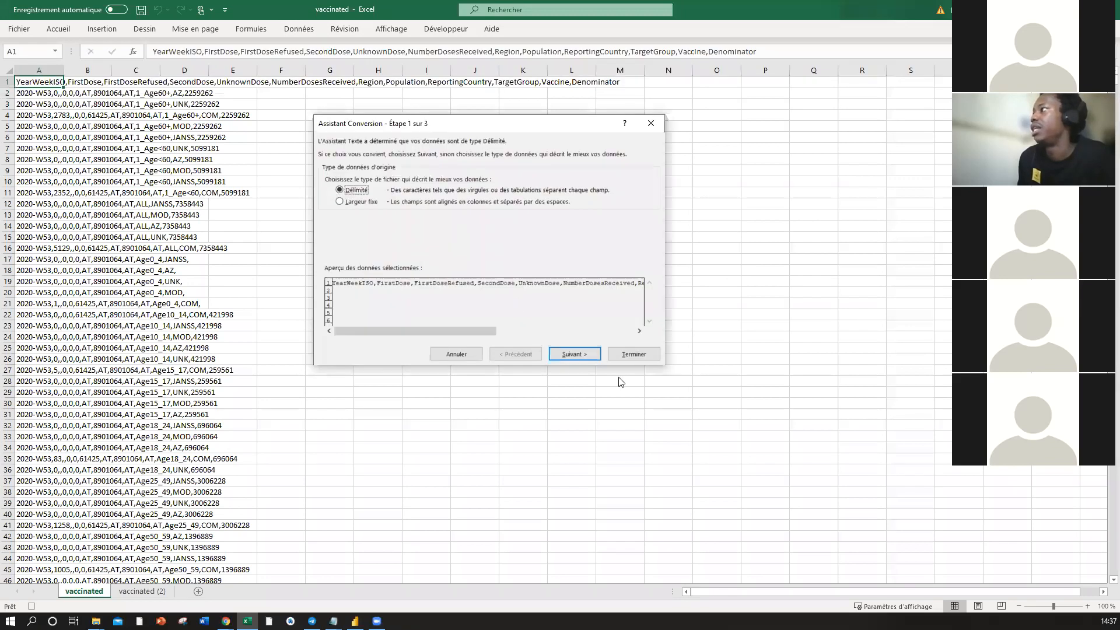
{"action": "left_click", "coordinate": [580, 353]}
{"action": "left_click", "coordinate": [329, 200]}
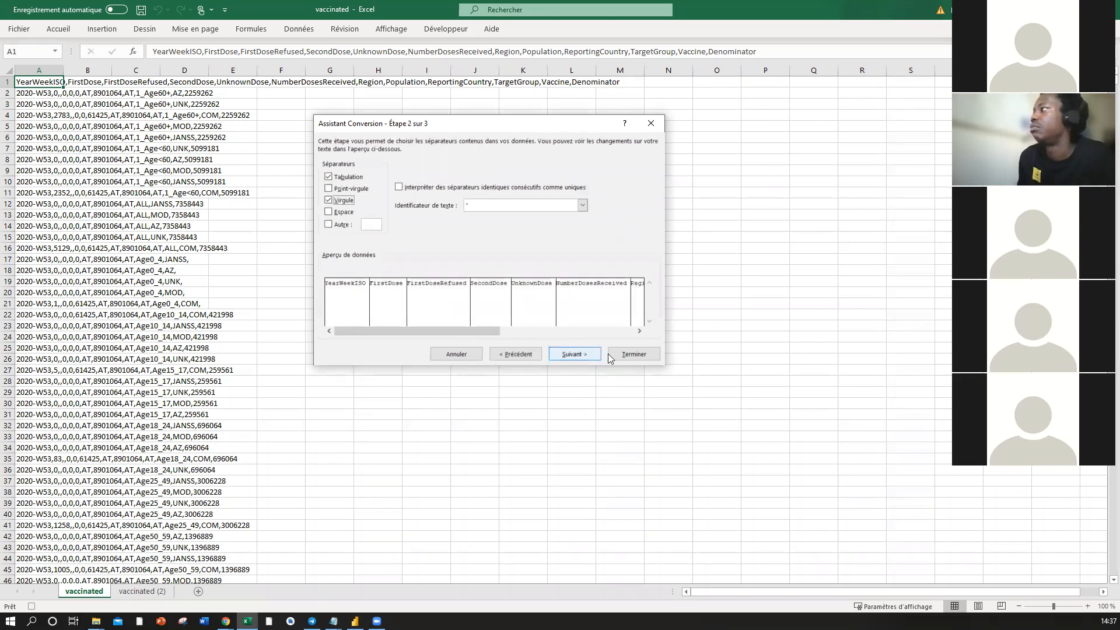
{"action": "key", "text": "Return"}
{"action": "key", "text": "Return"}
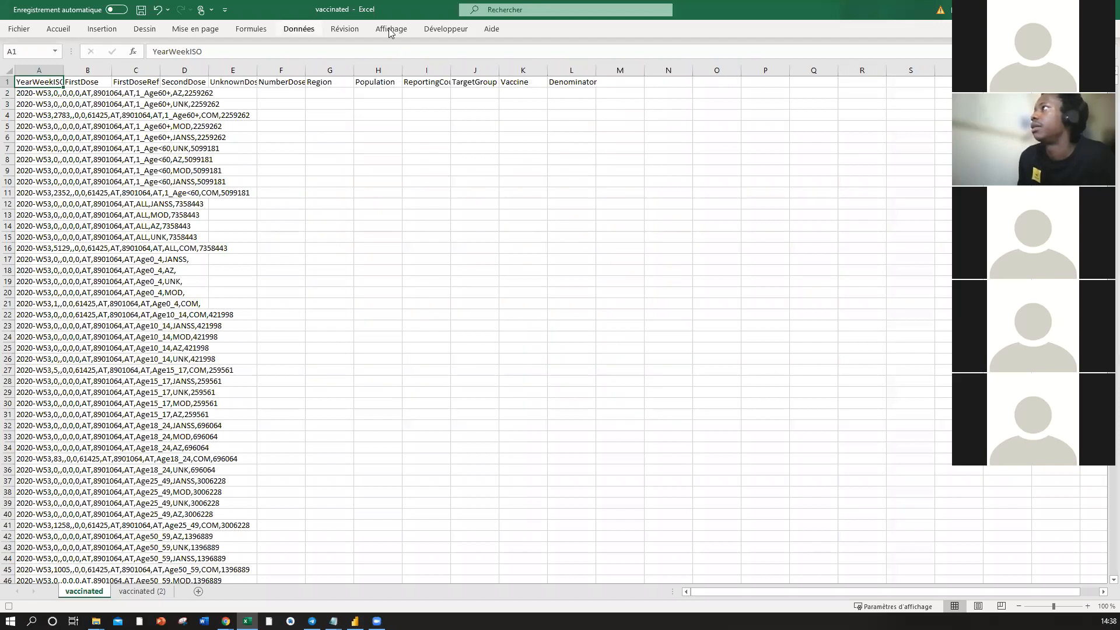
{"action": "left_click", "coordinate": [32, 69]}
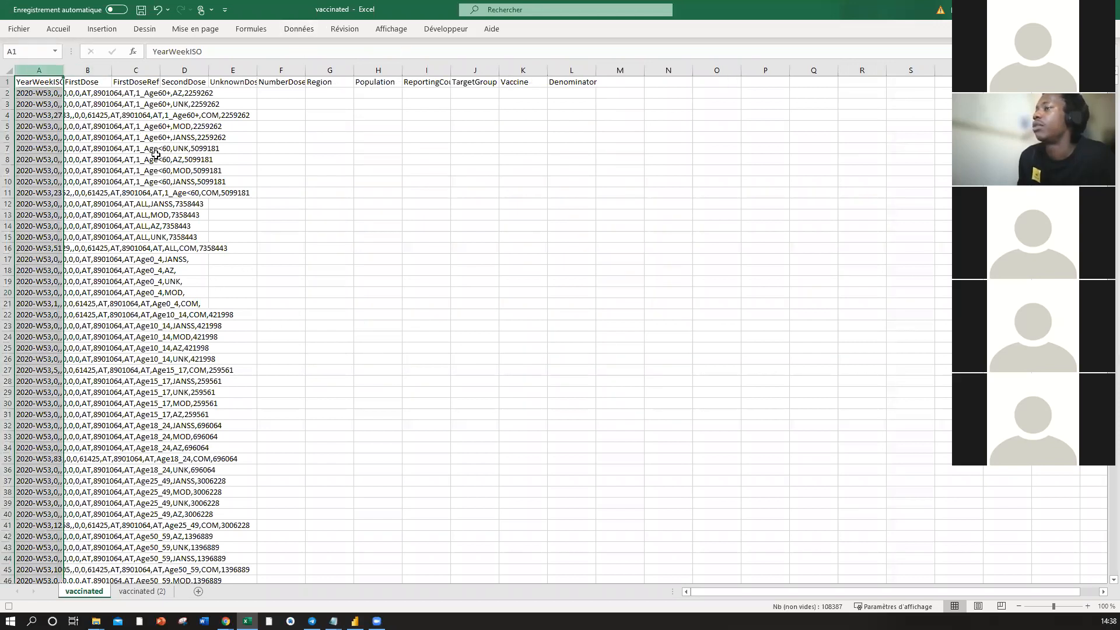
{"action": "left_click", "coordinate": [157, 10]}
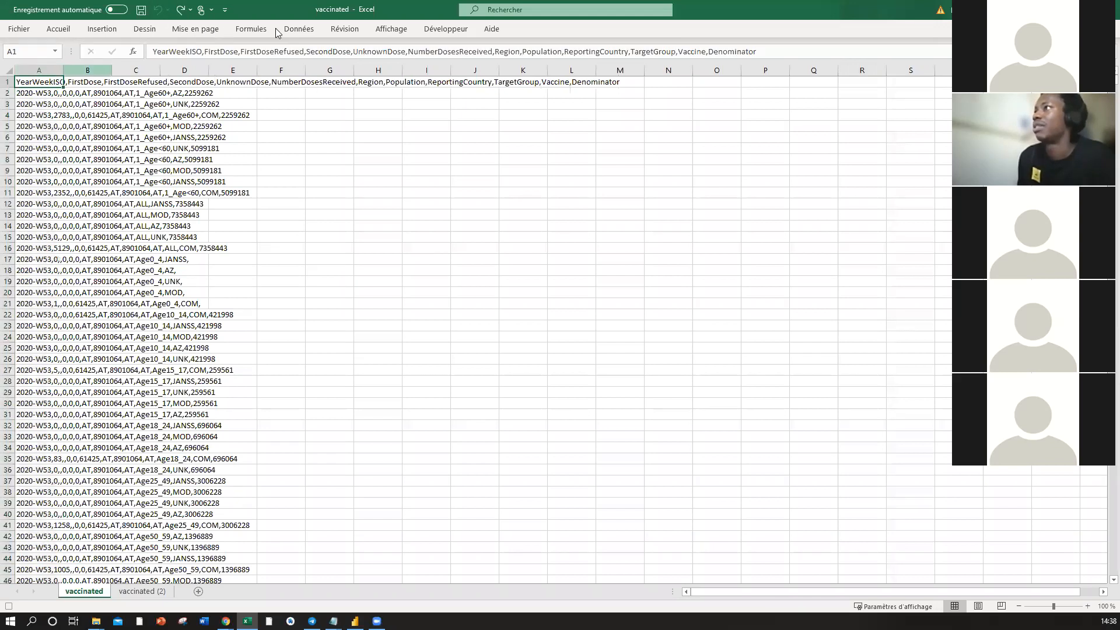
- Stop recording the first macro with column A selected
{"action": "key", "text": "ctrl+space"}
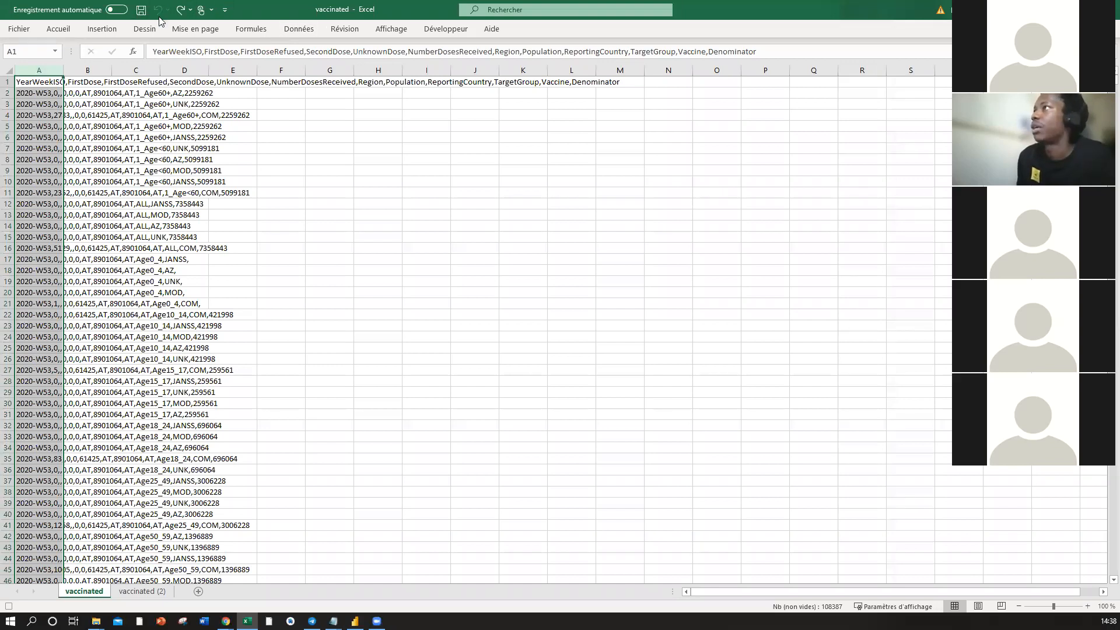
{"action": "left_click", "coordinate": [298, 29]}
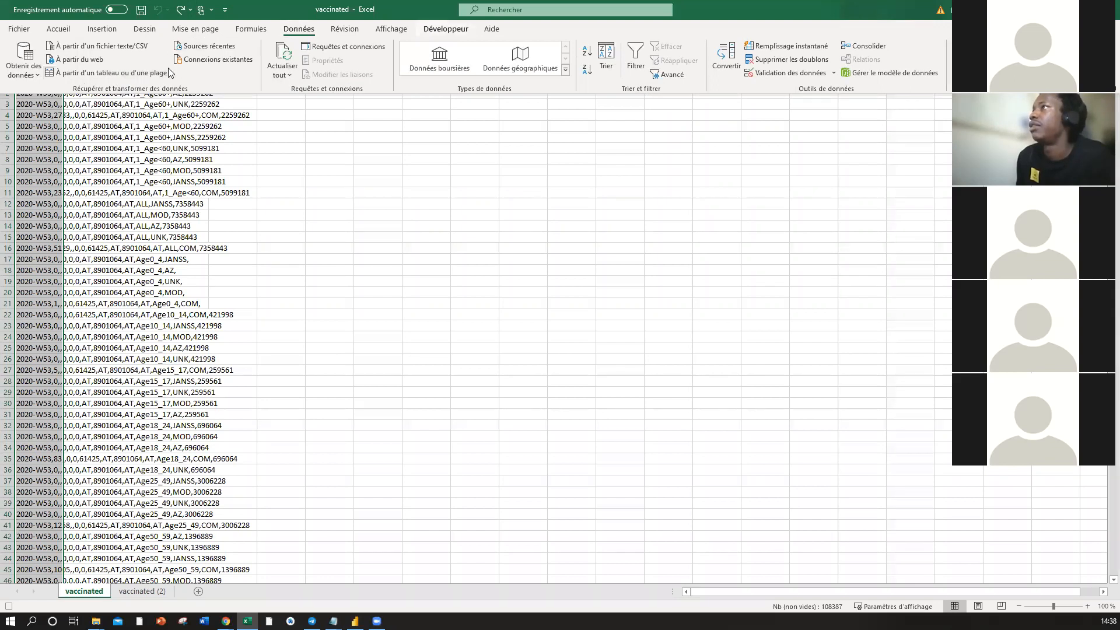
{"action": "scroll", "coordinate": [170, 72], "scroll_direction": "down", "scroll_amount": 3}
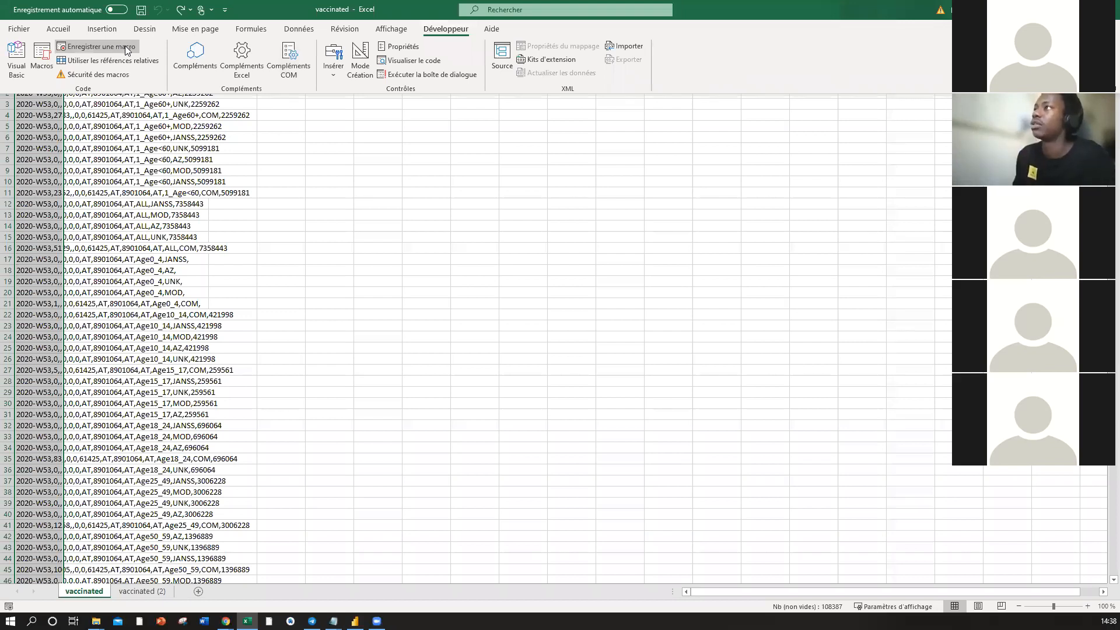
- Deselect column A and start recording Macro2 in this workbook
{"action": "left_click", "coordinate": [233, 248]}
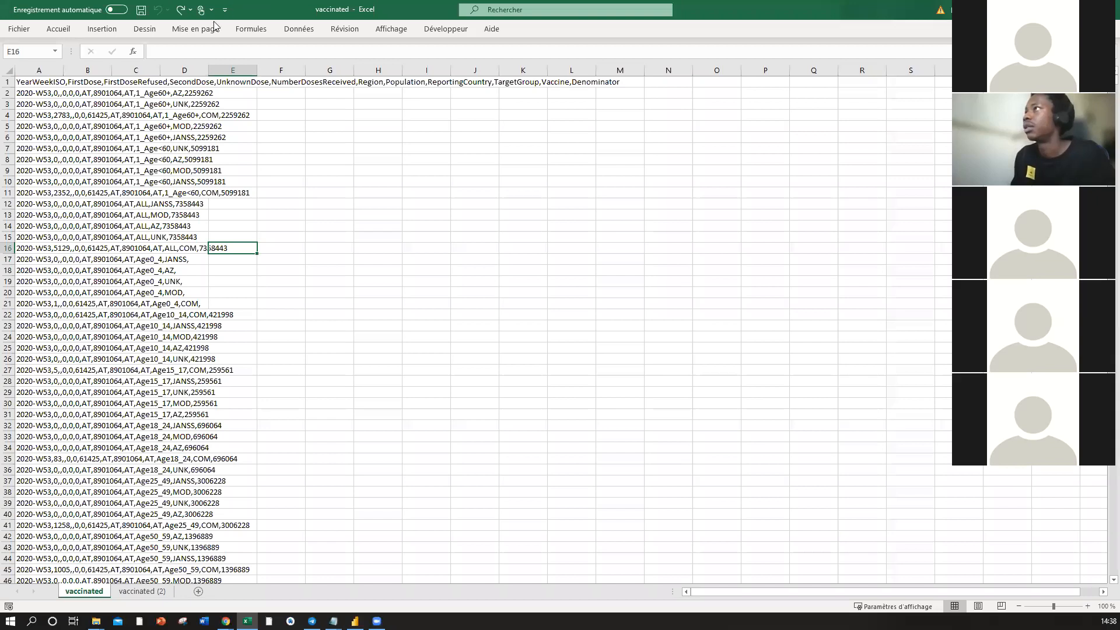
{"action": "left_click", "coordinate": [445, 29]}
{"action": "left_click", "coordinate": [96, 43]}
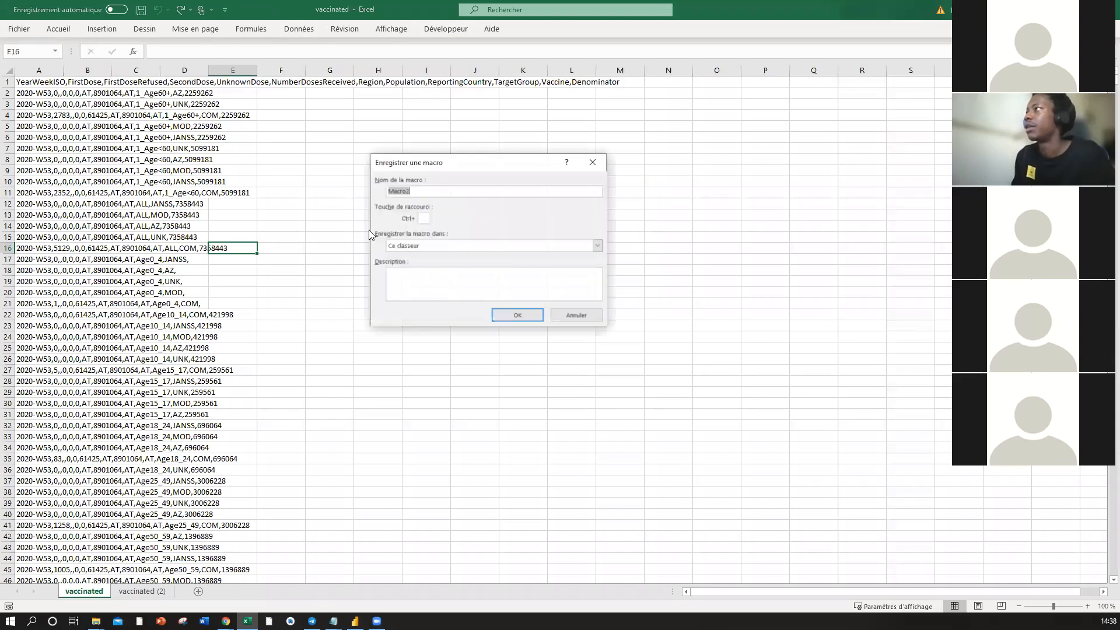
{"action": "left_click", "coordinate": [425, 217]}
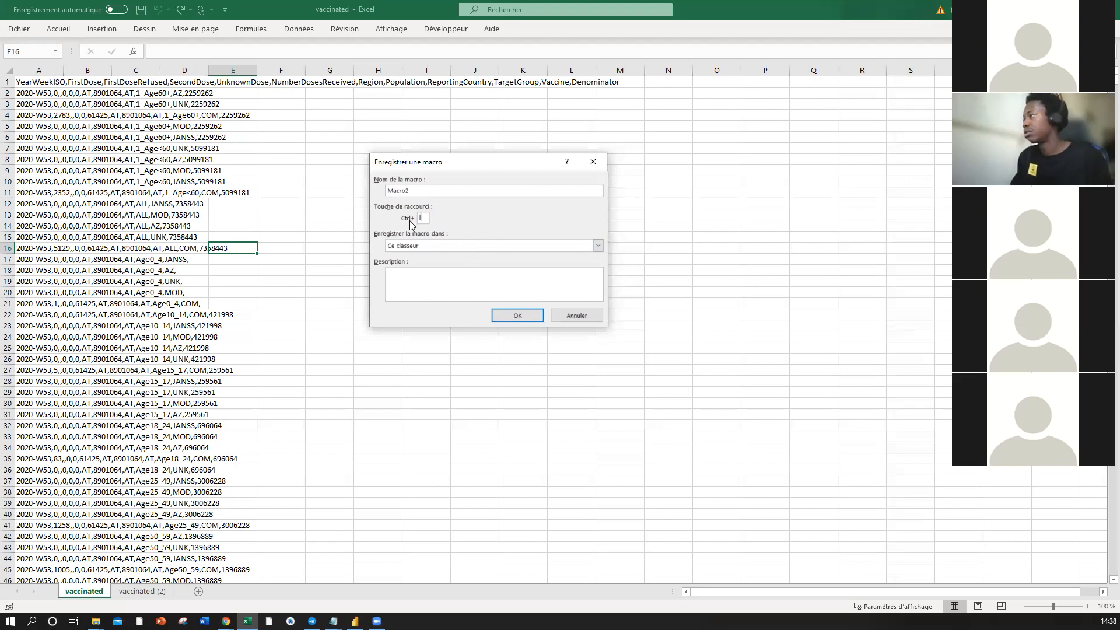
{"action": "left_click", "coordinate": [520, 316]}
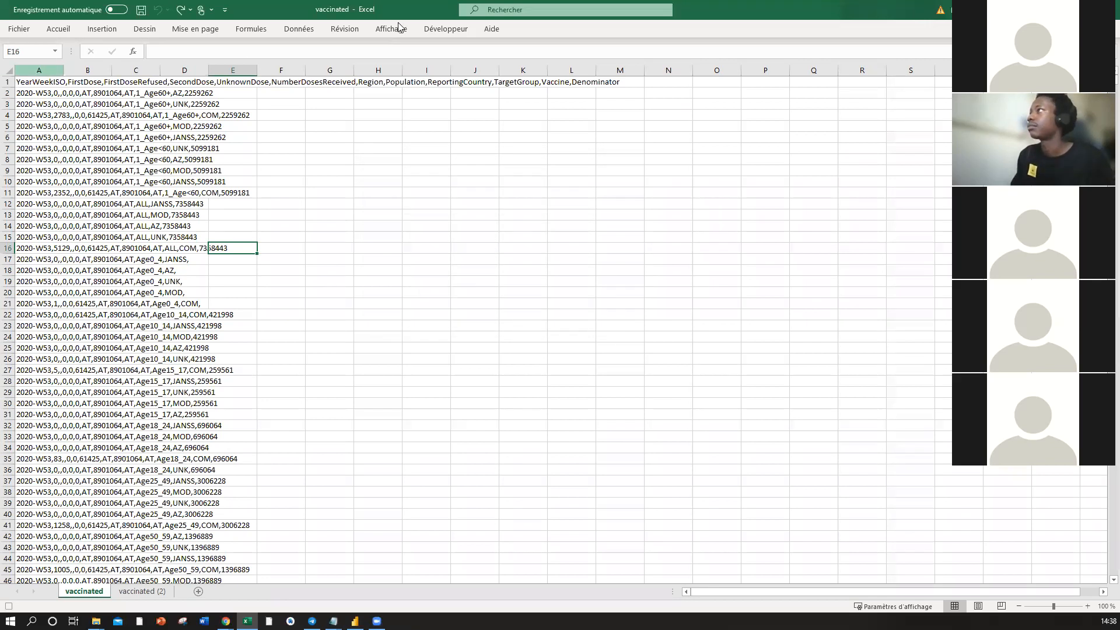
- Split the comma-separated text of column A into columns using tab and comma delimiters, Standard format and destination $A$1
{"action": "left_click", "coordinate": [40, 70]}
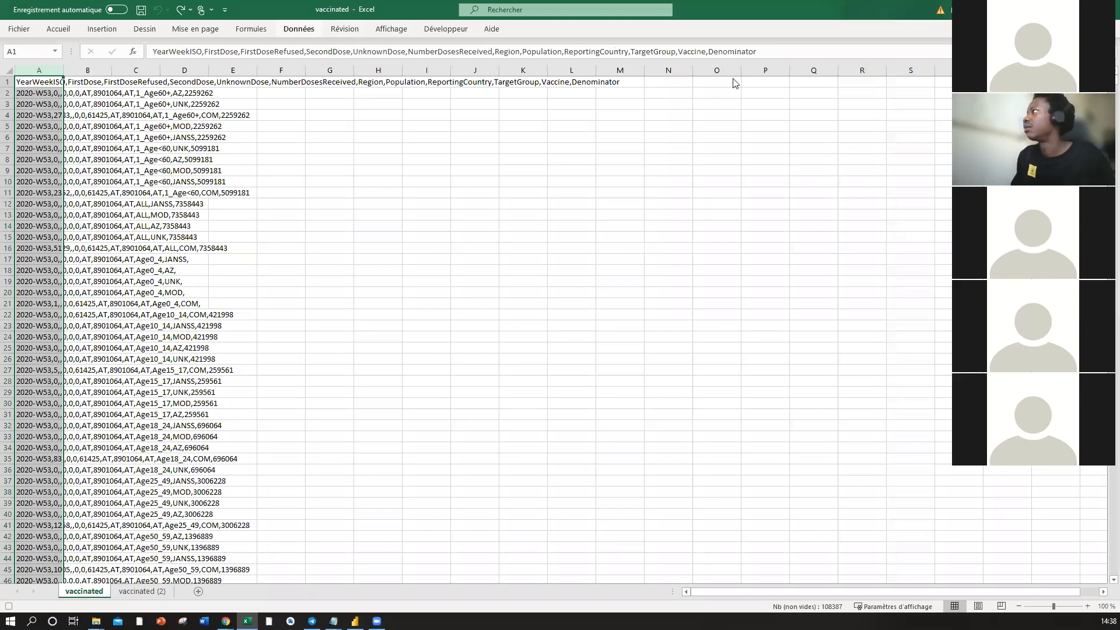
{"action": "left_click", "coordinate": [299, 28]}
{"action": "left_click", "coordinate": [653, 64]}
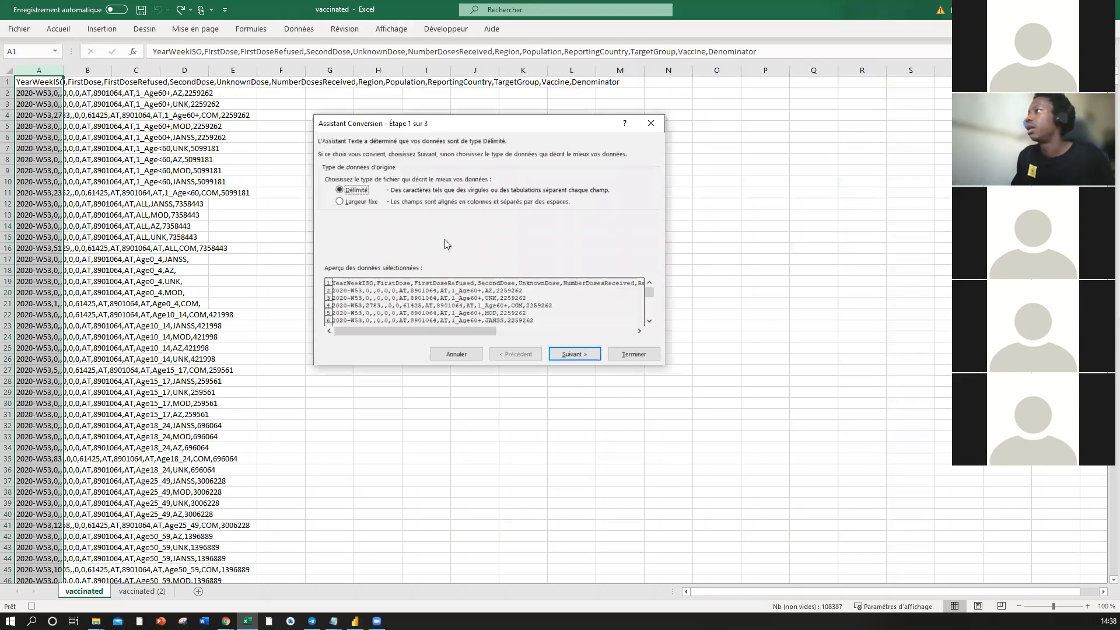
{"action": "left_click", "coordinate": [578, 355]}
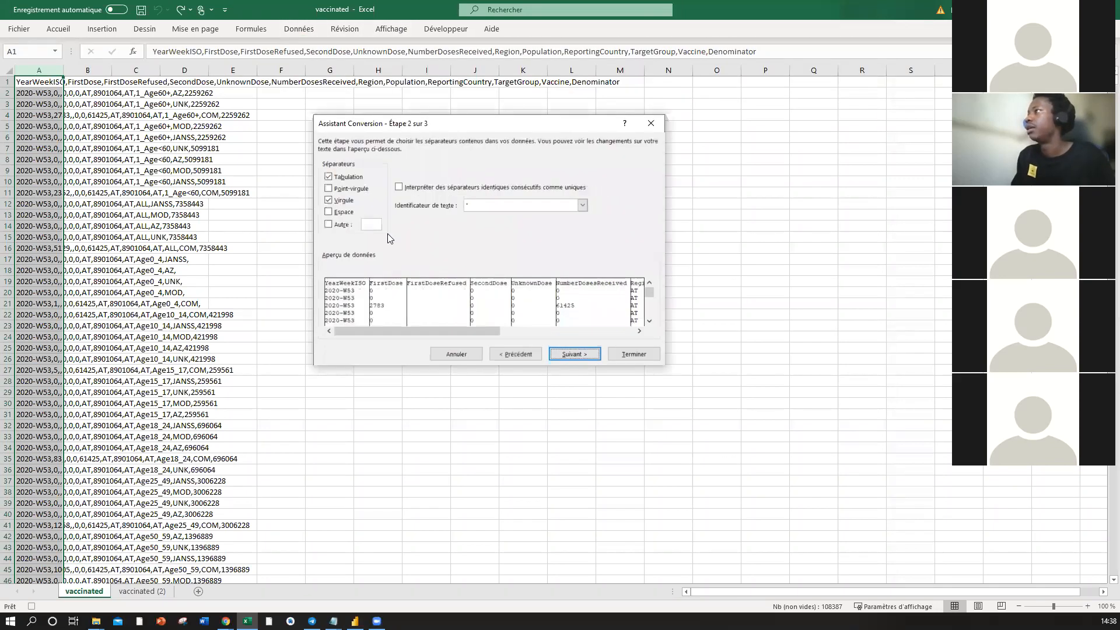
{"action": "left_click", "coordinate": [588, 354]}
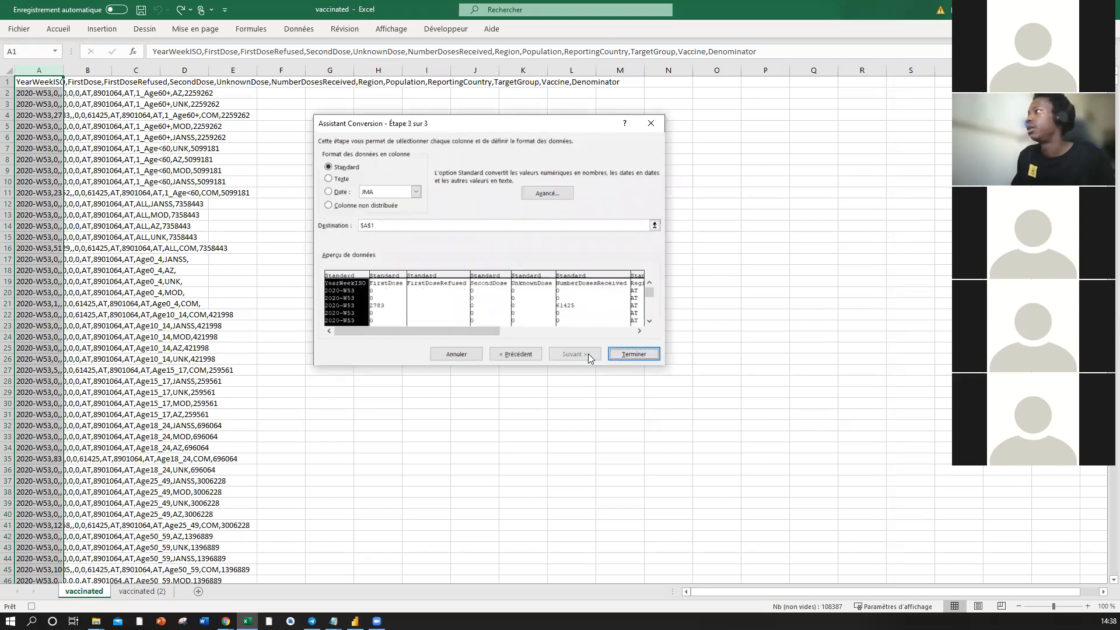
{"action": "left_click", "coordinate": [620, 354]}
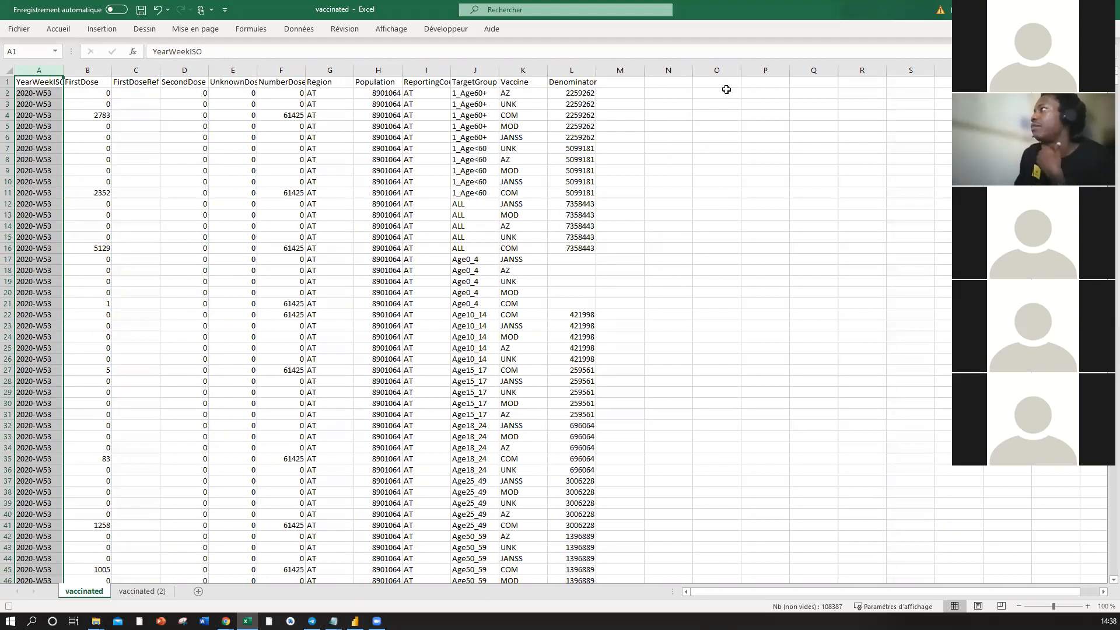
- Fill the YearWeekISO header cell A1 with yellow
{"action": "left_click", "coordinate": [39, 81]}
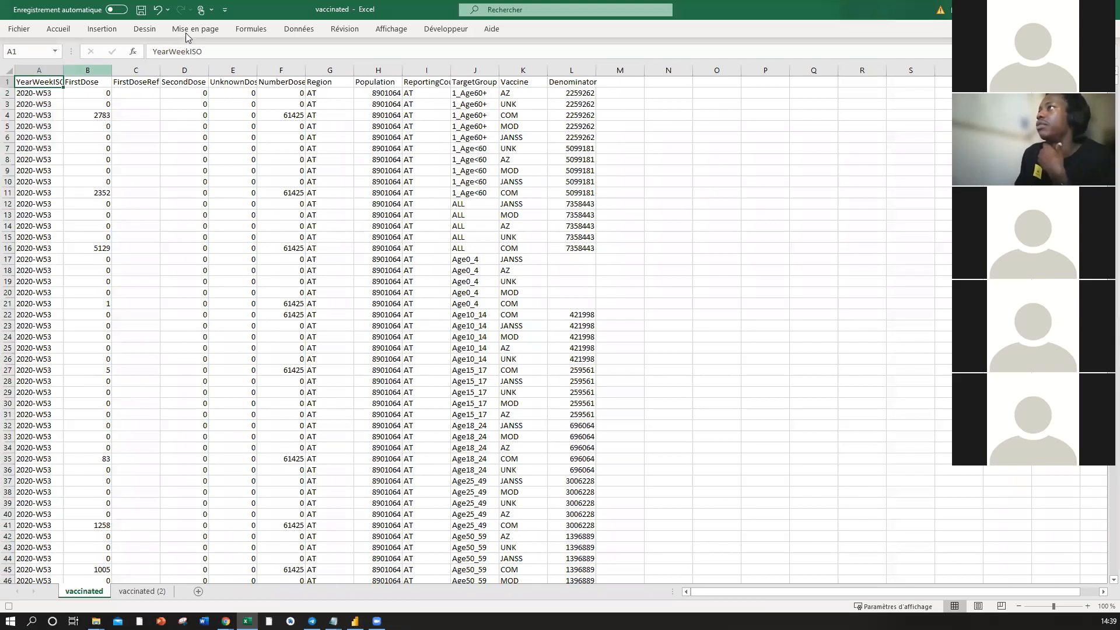
{"action": "left_click", "coordinate": [58, 30]}
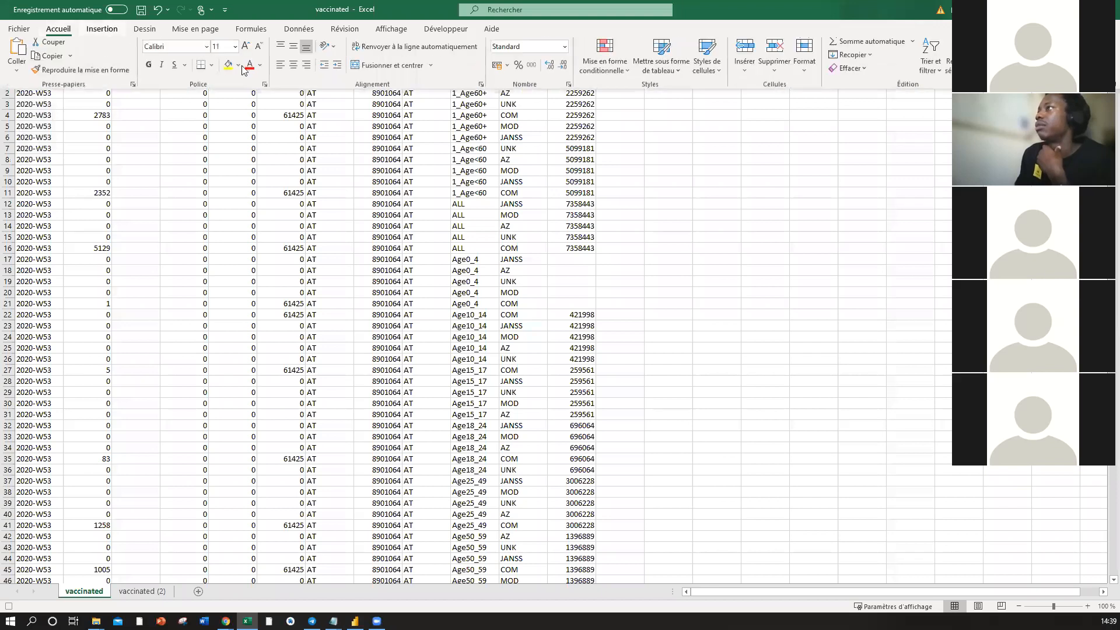
{"action": "left_click", "coordinate": [188, 155]}
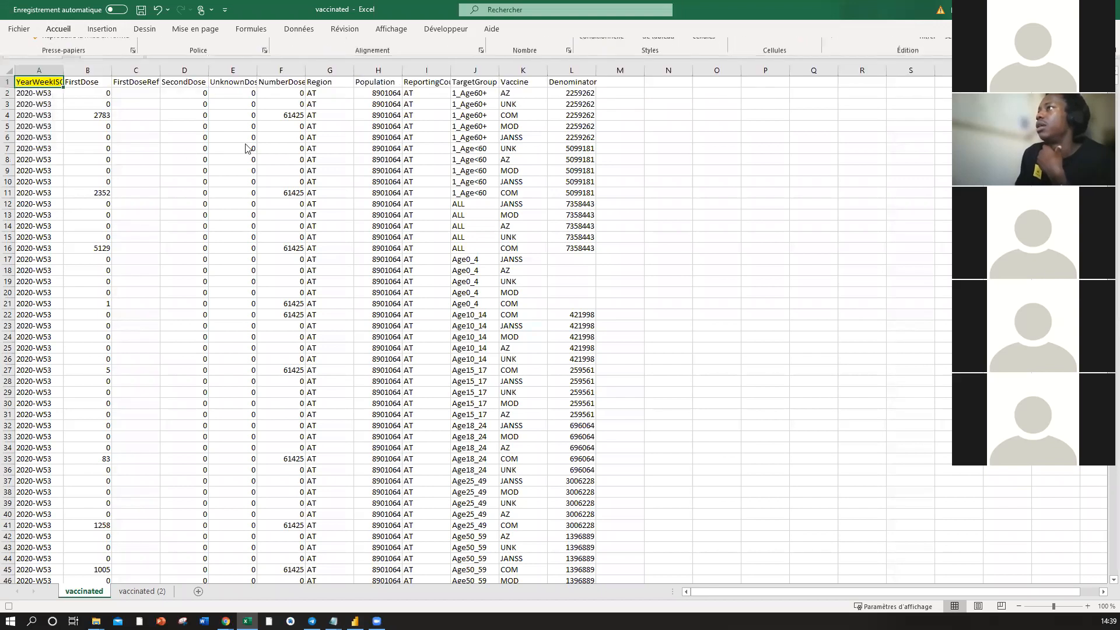
- Fill cell J13 in the TargetGroup column with light green
{"action": "left_click", "coordinate": [472, 215]}
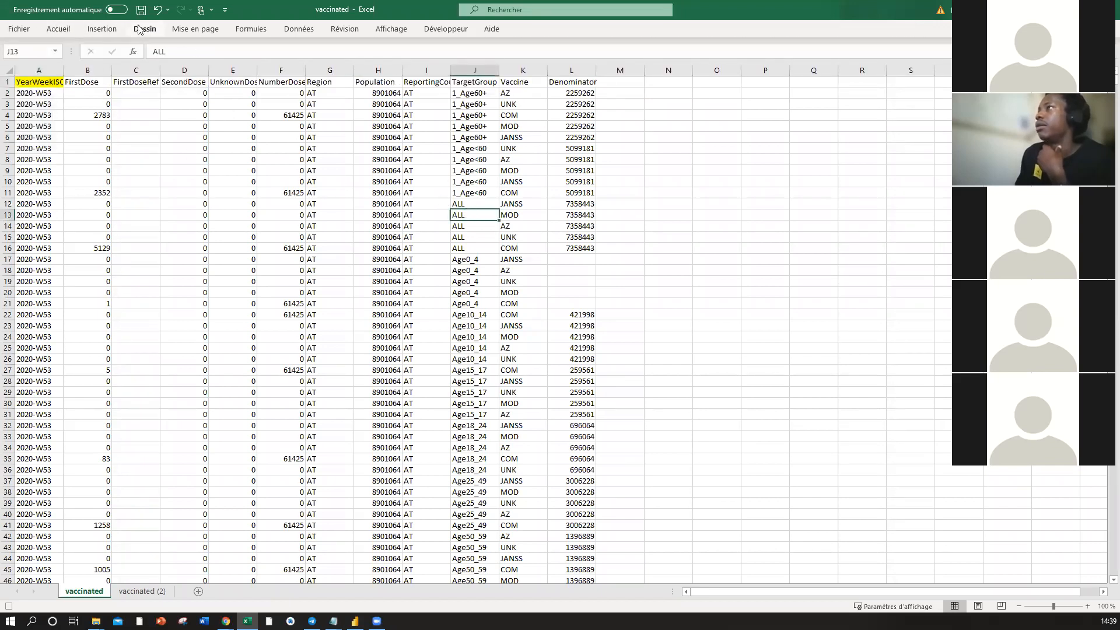
{"action": "left_click", "coordinate": [59, 29]}
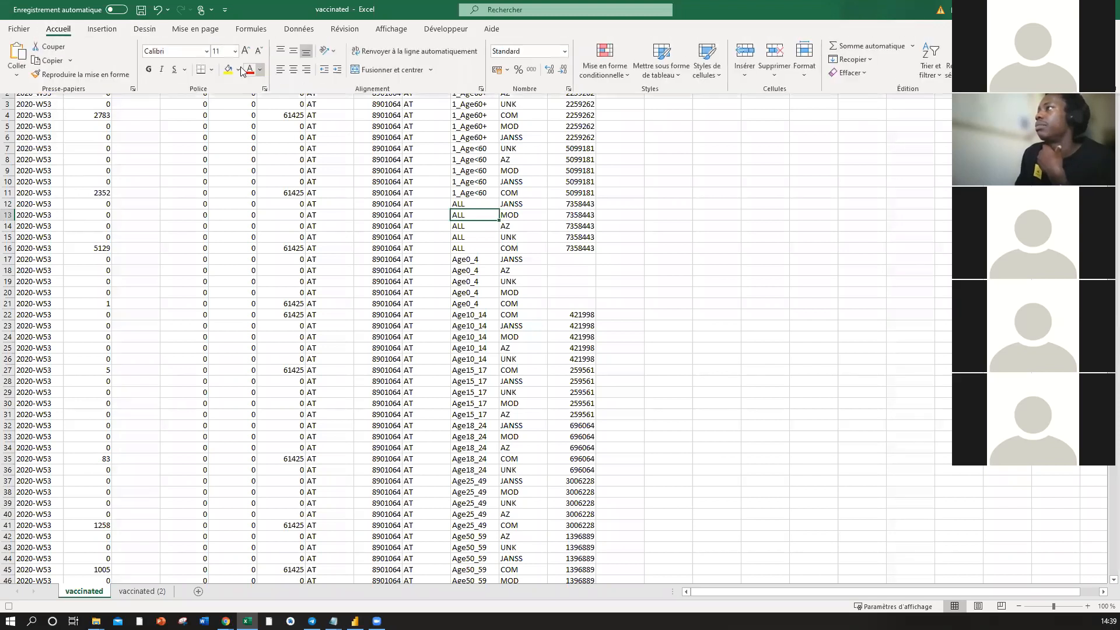
{"action": "left_click", "coordinate": [238, 69]}
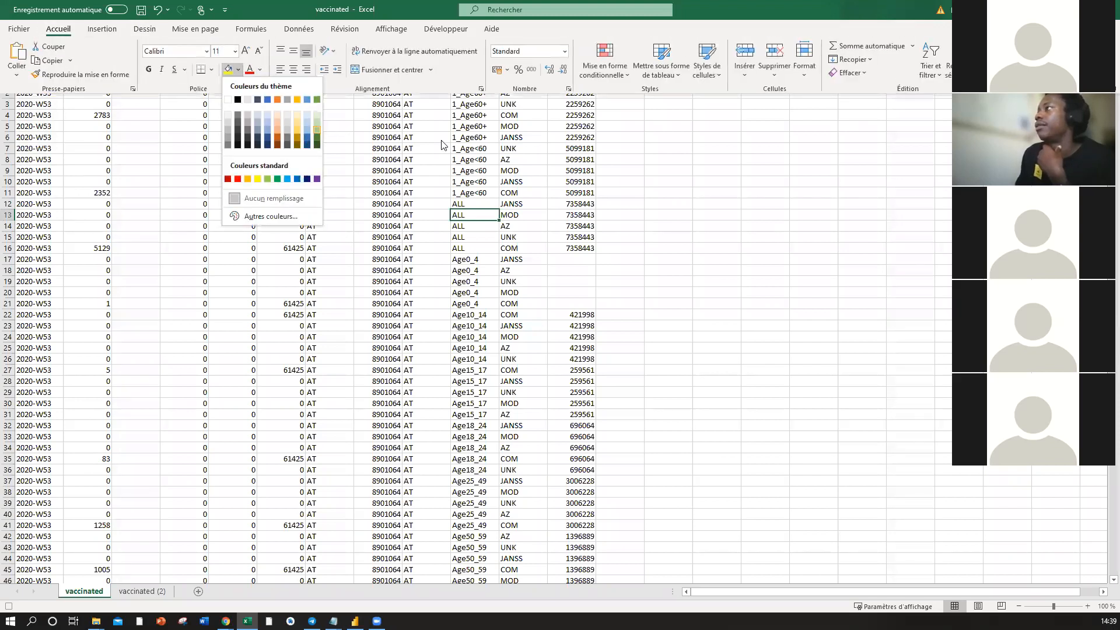
{"action": "left_click", "coordinate": [318, 127]}
- Fill cell E21 with the standard blue and stop recording the macro
{"action": "left_click", "coordinate": [213, 301]}
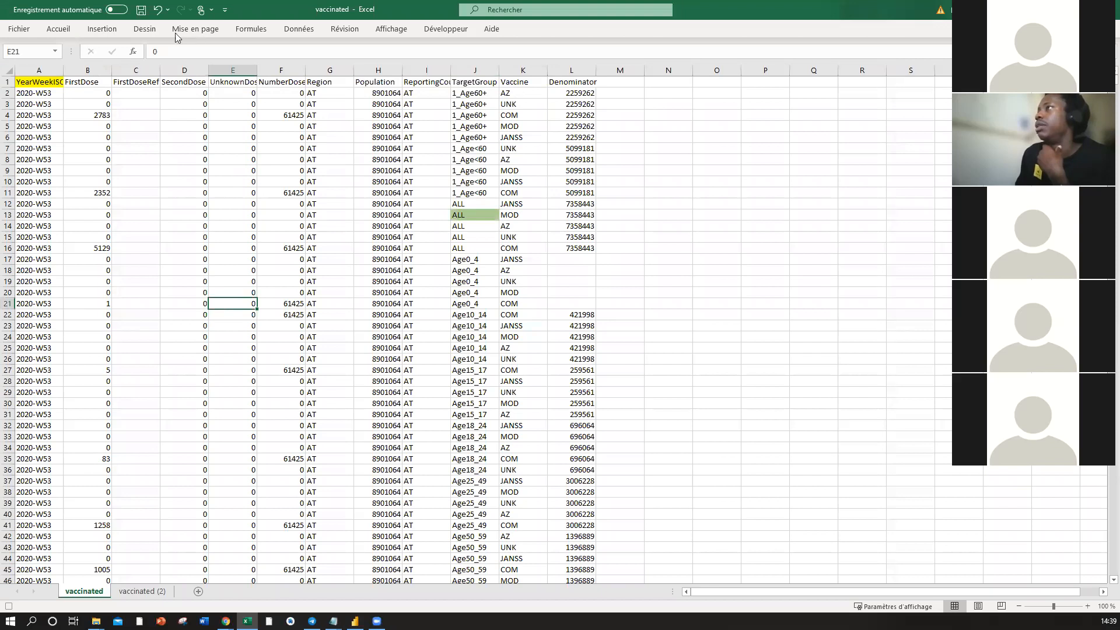
{"action": "left_click", "coordinate": [59, 29]}
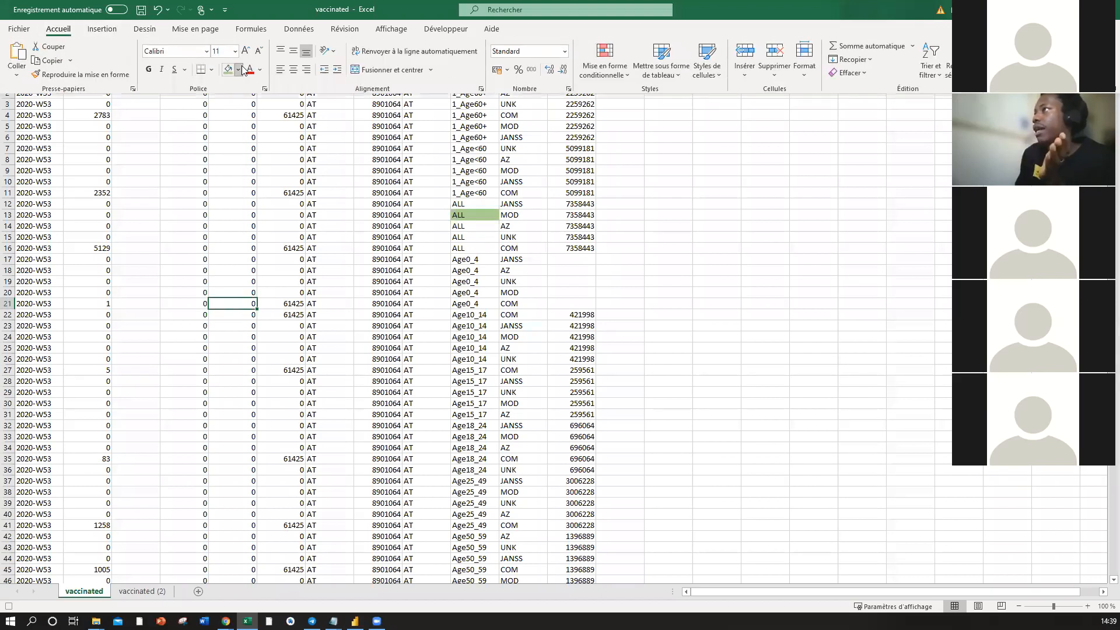
{"action": "left_click", "coordinate": [239, 70]}
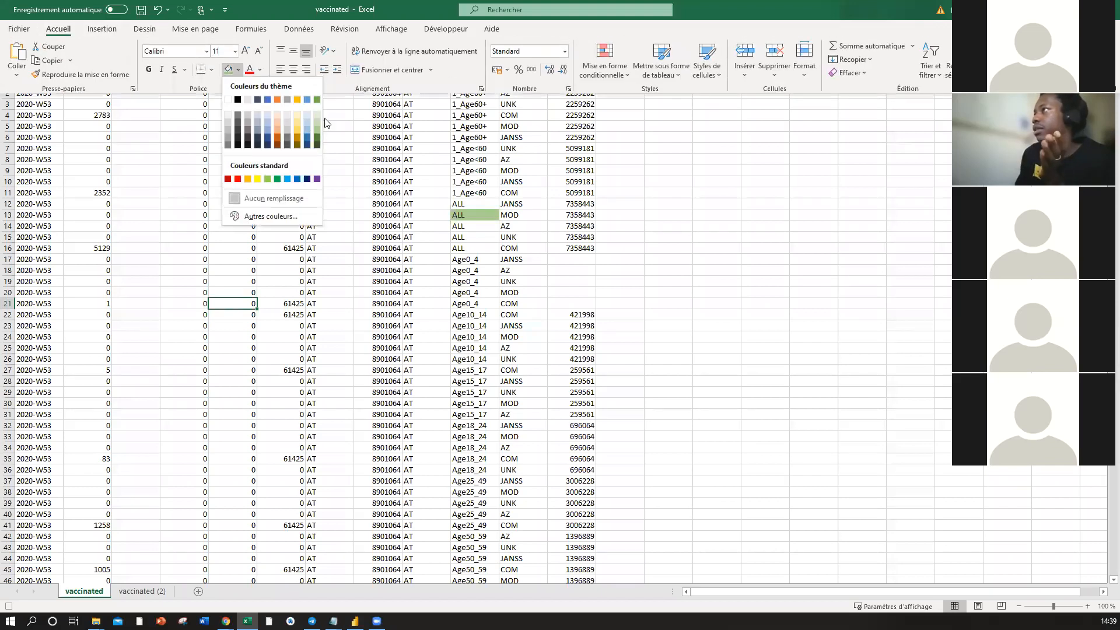
{"action": "left_click", "coordinate": [297, 178]}
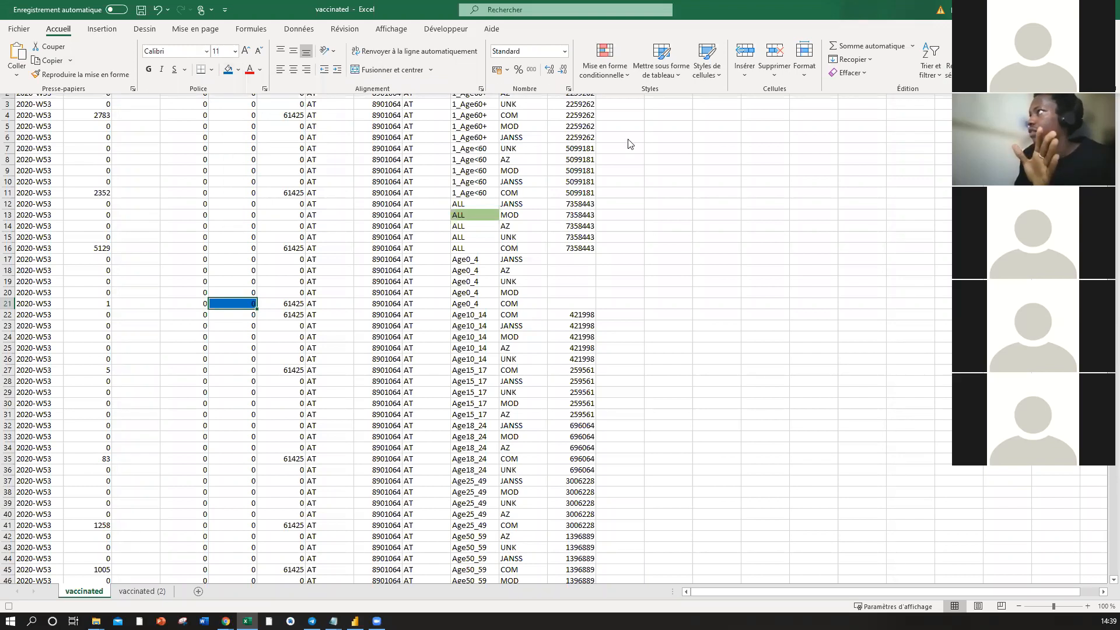
{"action": "left_click", "coordinate": [445, 28]}
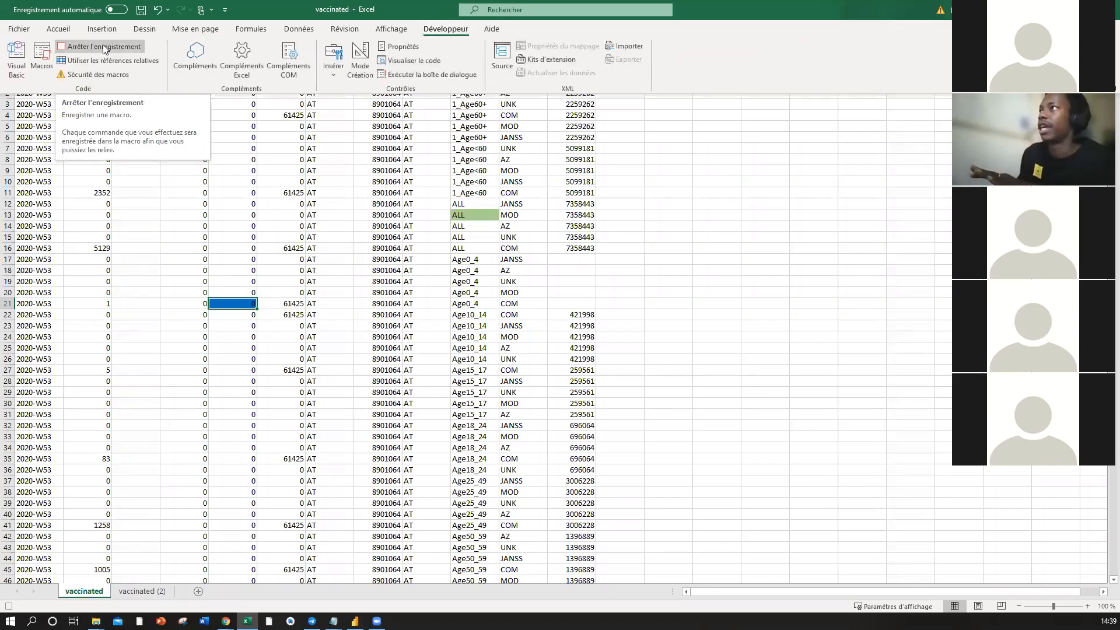
{"action": "left_click", "coordinate": [103, 45]}
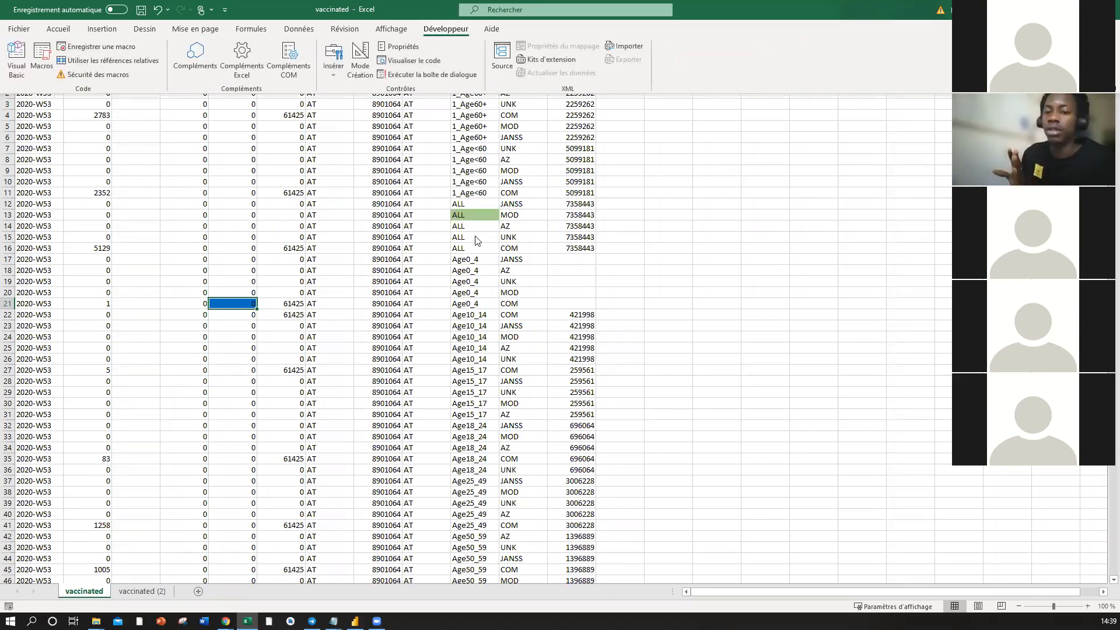
- Run the newly recorded macro on the unsplit data in the vaccinated (2) sheet
{"action": "left_click", "coordinate": [143, 592]}
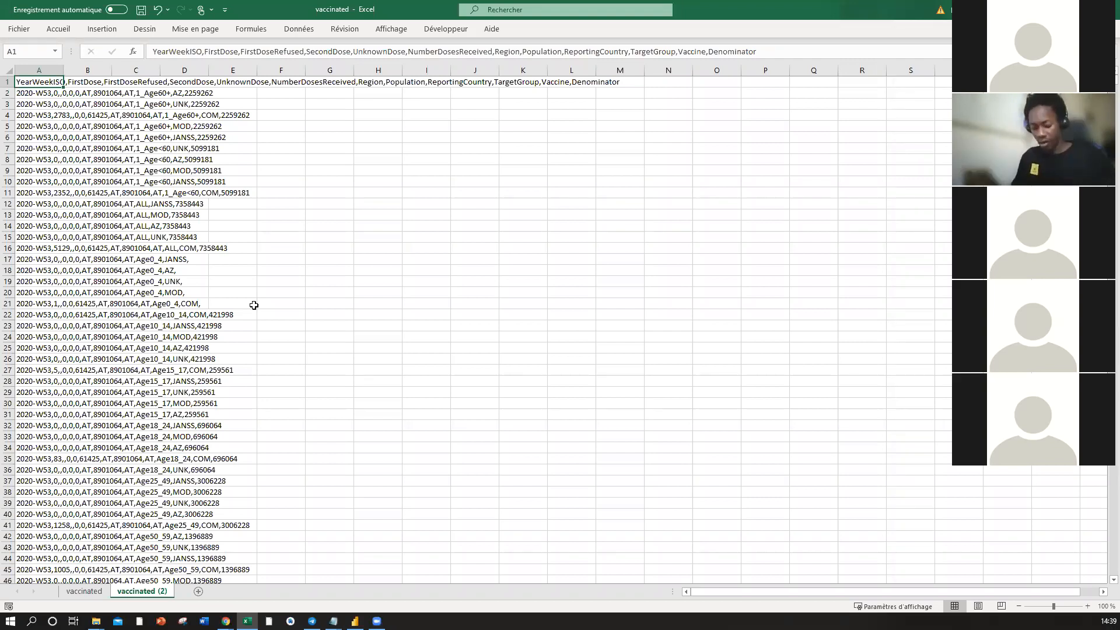
{"action": "key", "text": "ctrl+m"}
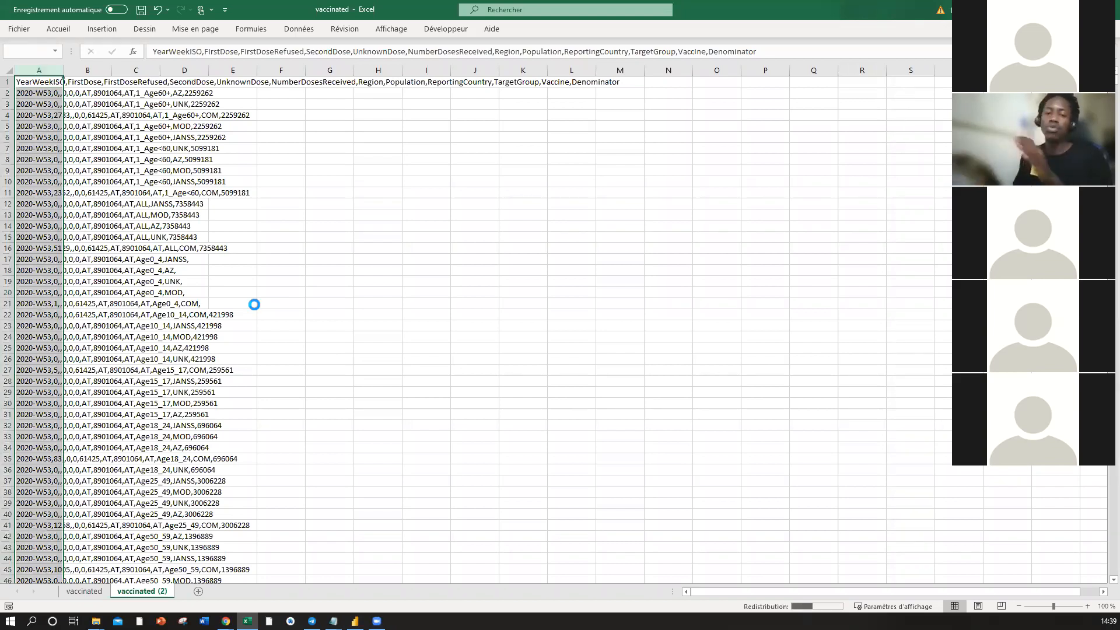
{"action": "left_click", "coordinate": [254, 304]}
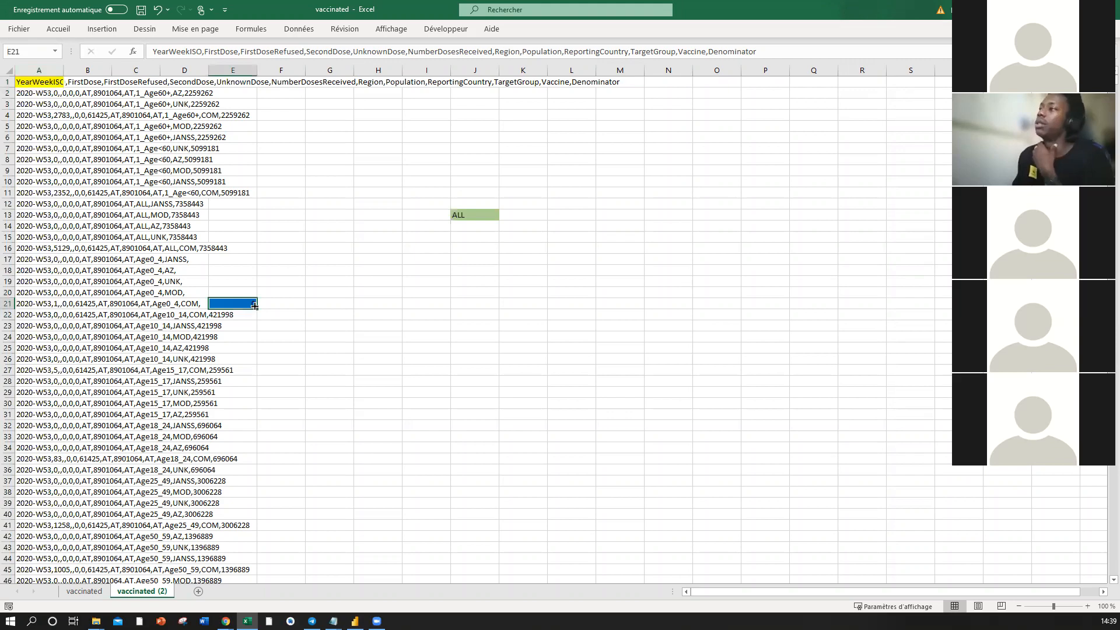